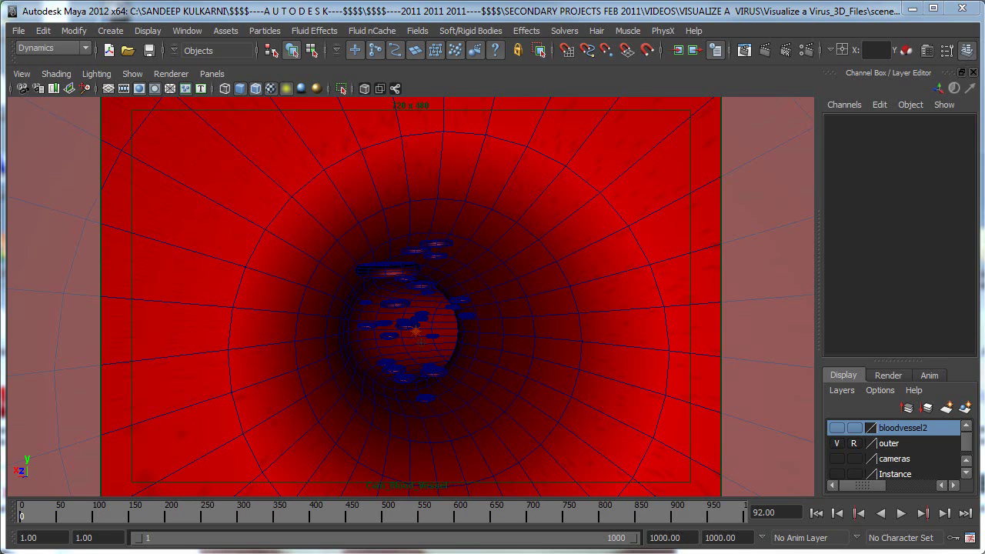
Switch the viewport to the Cam_2_Dengue camera, showing the torus, star, spring and tube.
click(211, 73)
mouse_move(238, 88)
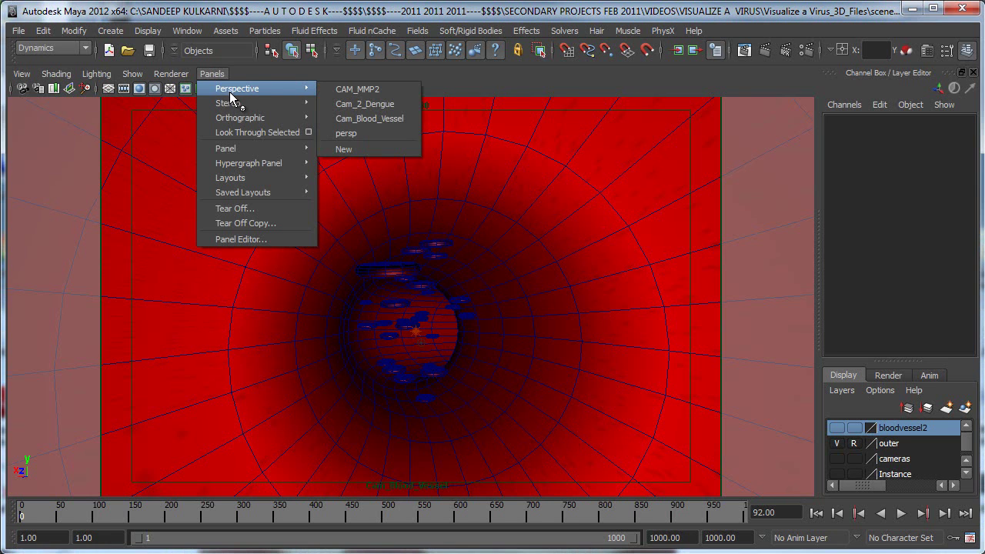
click(362, 104)
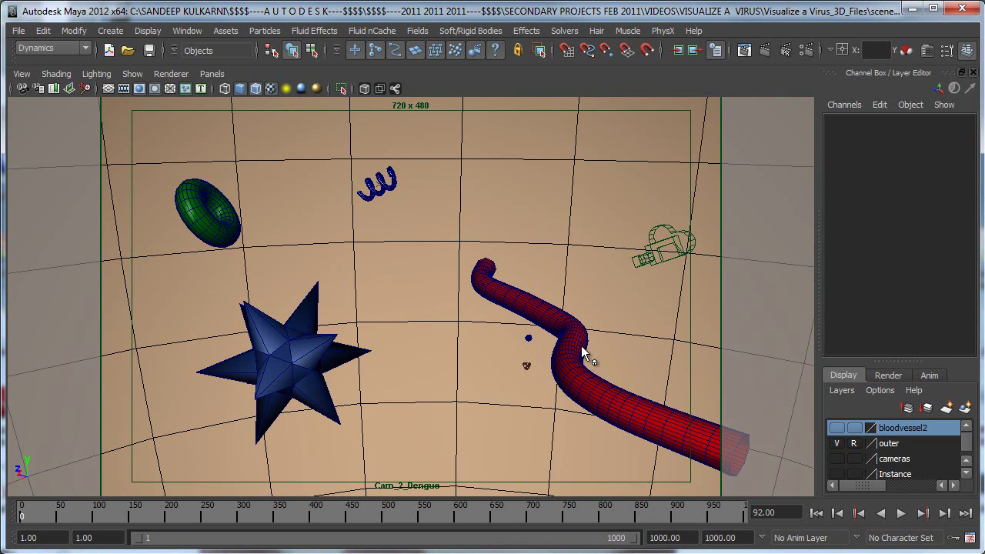
Click the torus and the spring, then select the small Dengue virus to reveal its keyframes.
click(228, 243)
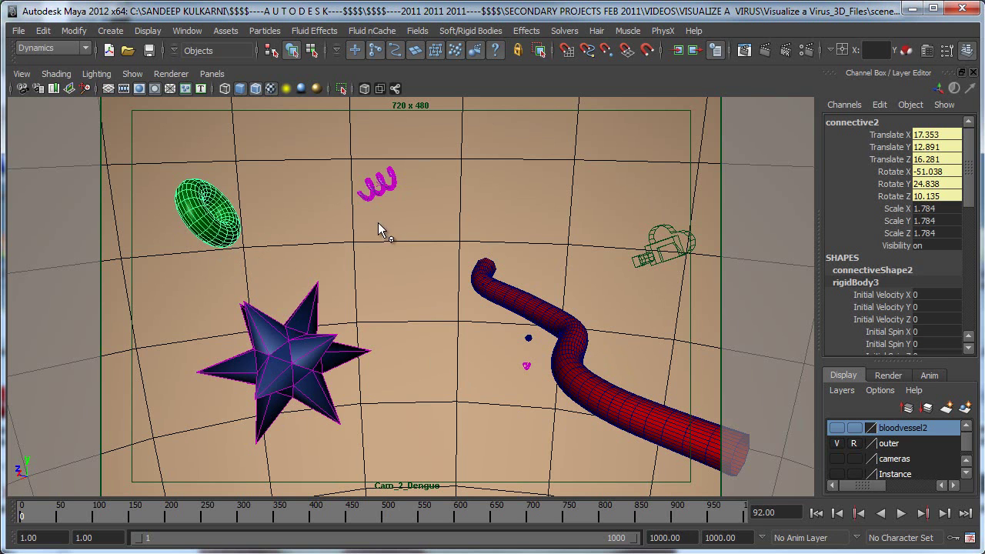
click(390, 185)
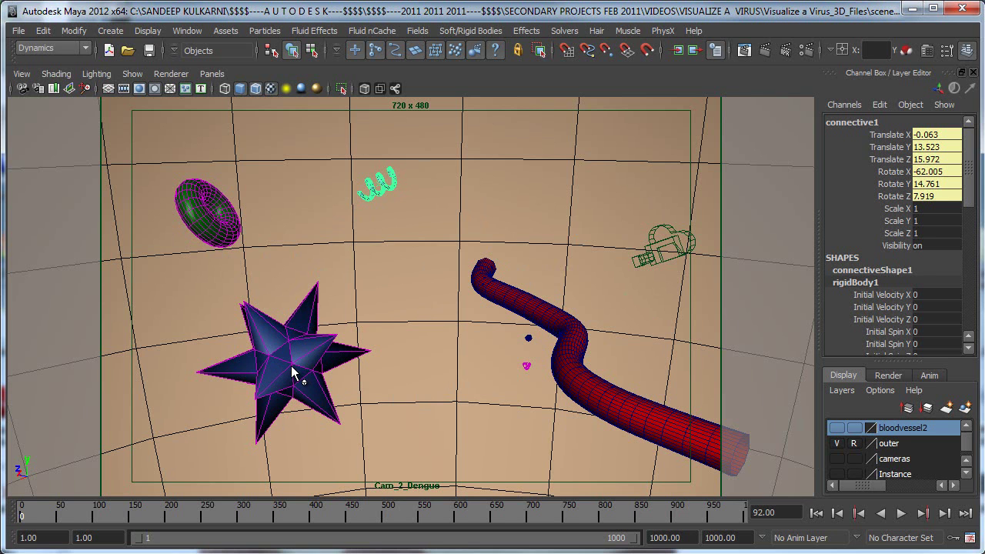
click(526, 340)
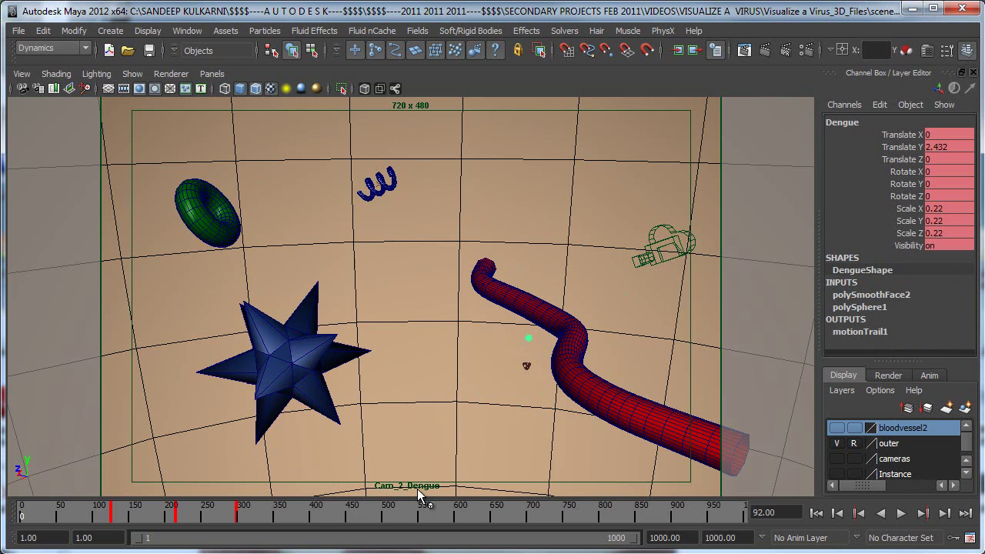
Look through the default persp camera and frame the selected Dengue sphere with F.
click(211, 74)
mouse_move(245, 90)
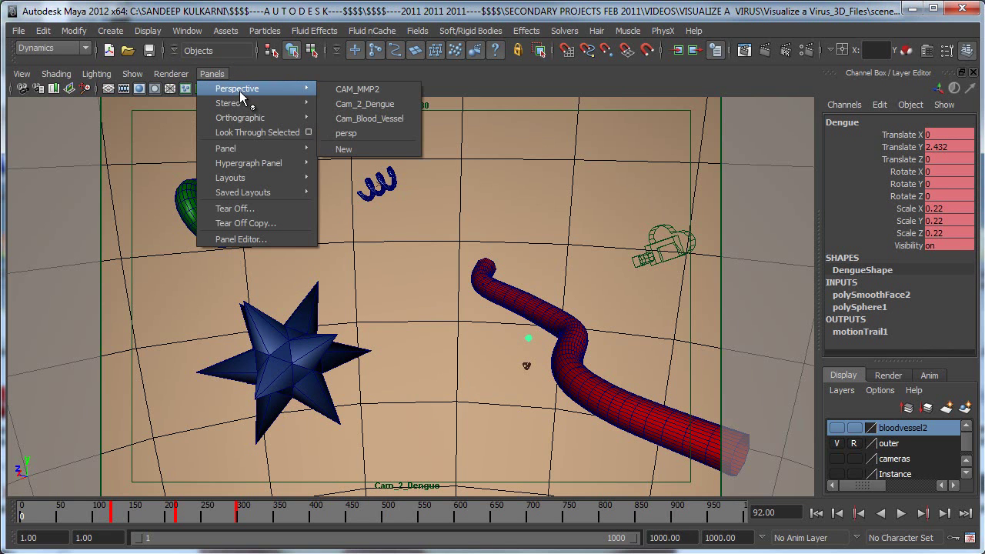
click(346, 133)
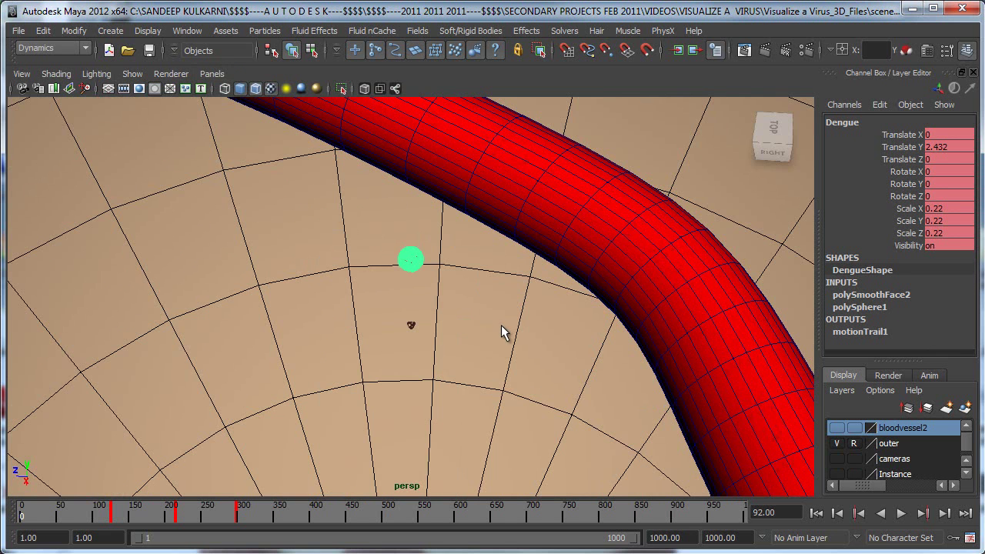
key(f)
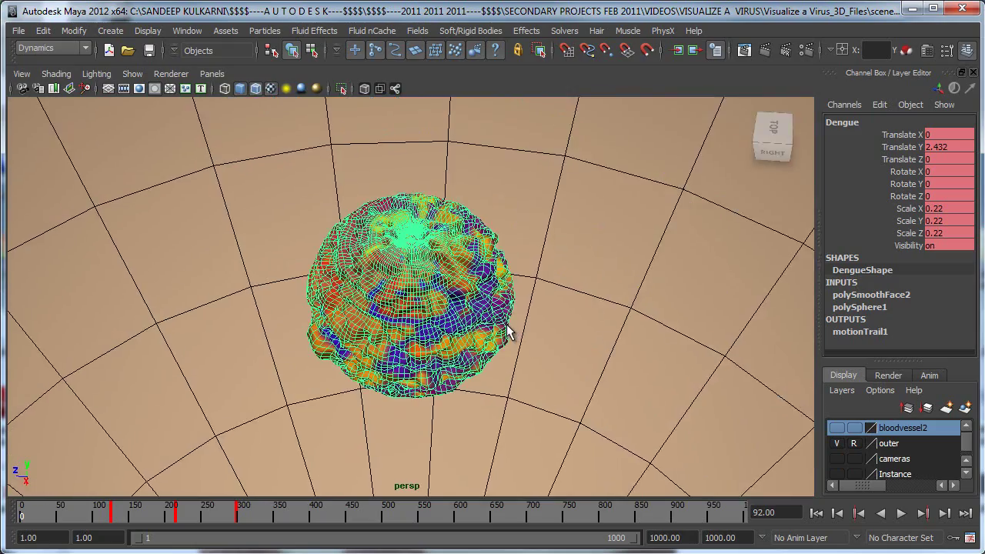
Tumble and dolly in close around the Dengue sphere, then deselect it.
alt+drag(508, 326, 428, 283)
alt+right_drag(429, 283, 631, 339)
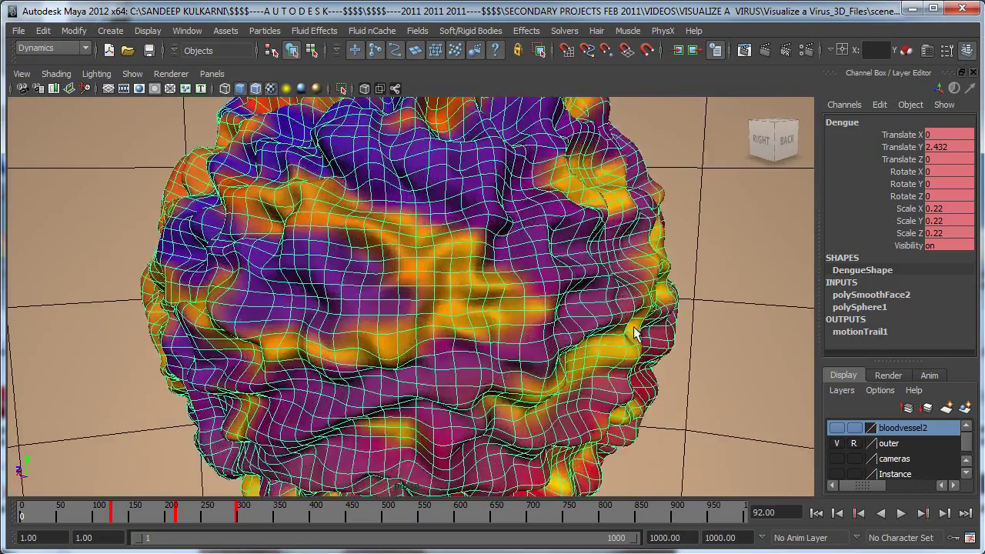
alt+drag(630, 339, 538, 339)
alt+right_drag(538, 338, 456, 339)
alt+drag(456, 339, 365, 285)
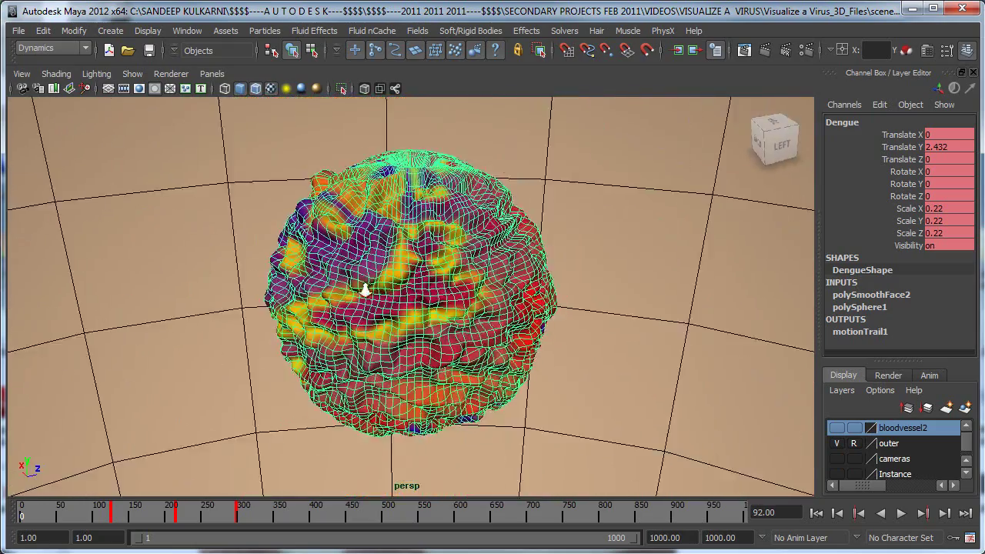
alt+right_drag(365, 285, 604, 388)
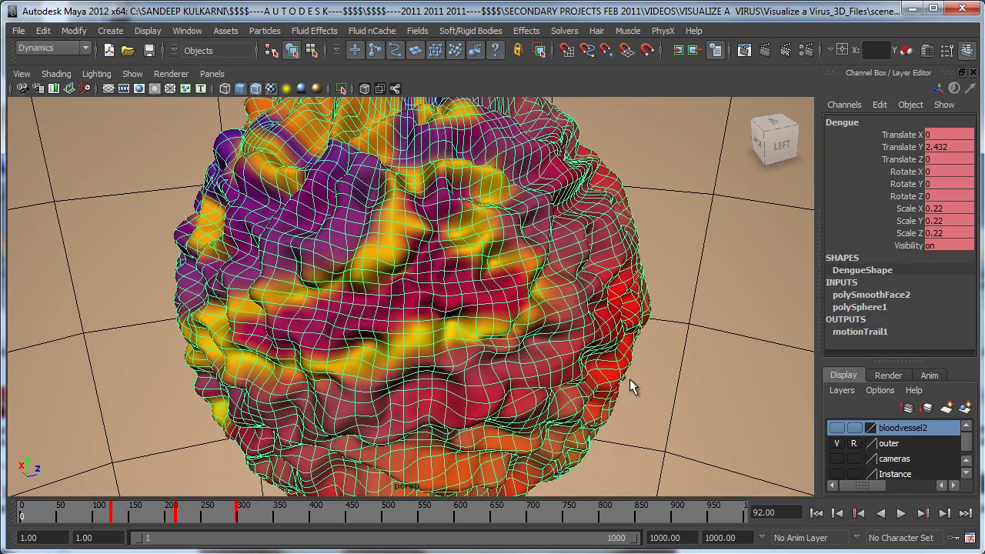
click(677, 395)
Orbit around the sphere's back and top, then zoom far out to the surrounding scene.
alt+drag(591, 366, 653, 279)
alt+right_drag(653, 280, 490, 310)
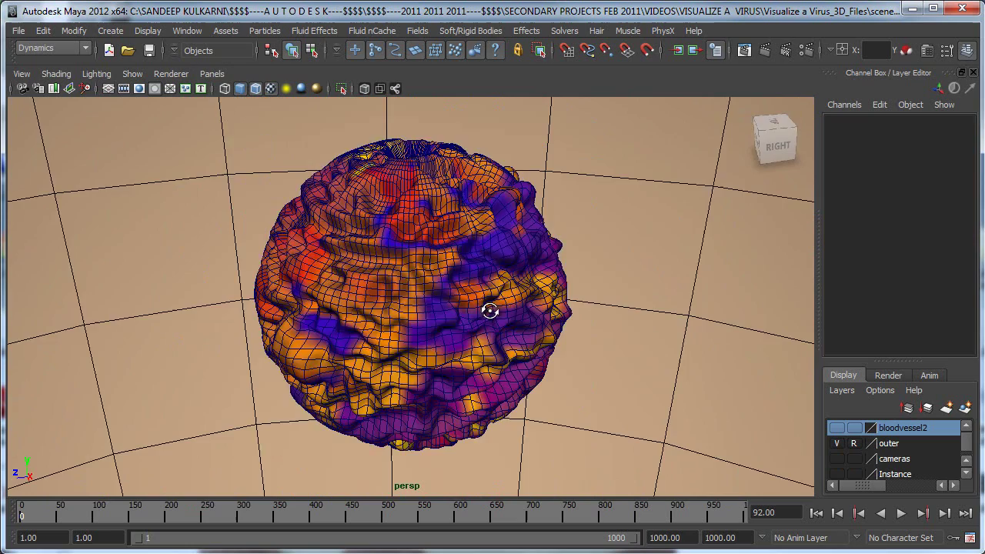
alt+drag(490, 310, 447, 285)
alt+right_drag(446, 286, 500, 308)
alt+drag(499, 308, 631, 325)
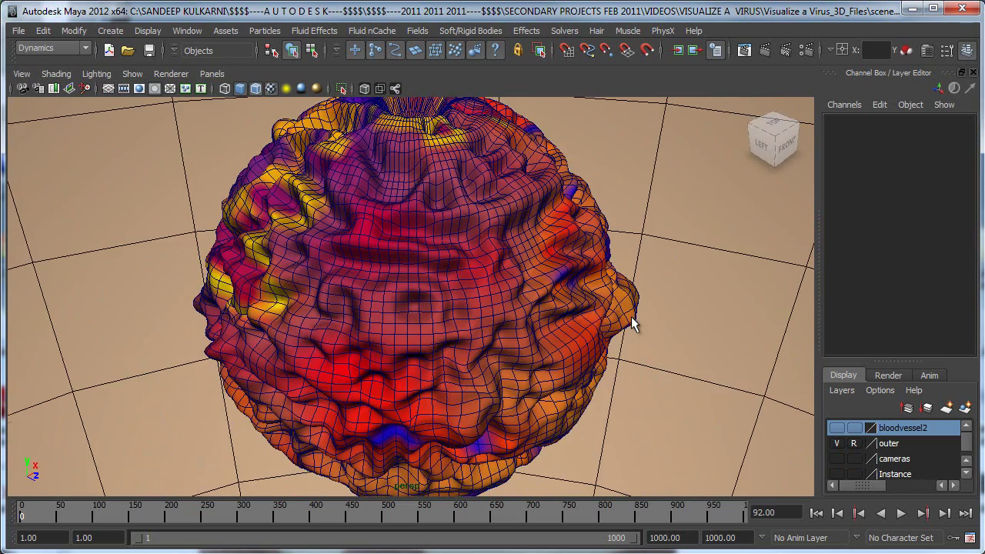
alt+drag(508, 291, 662, 292)
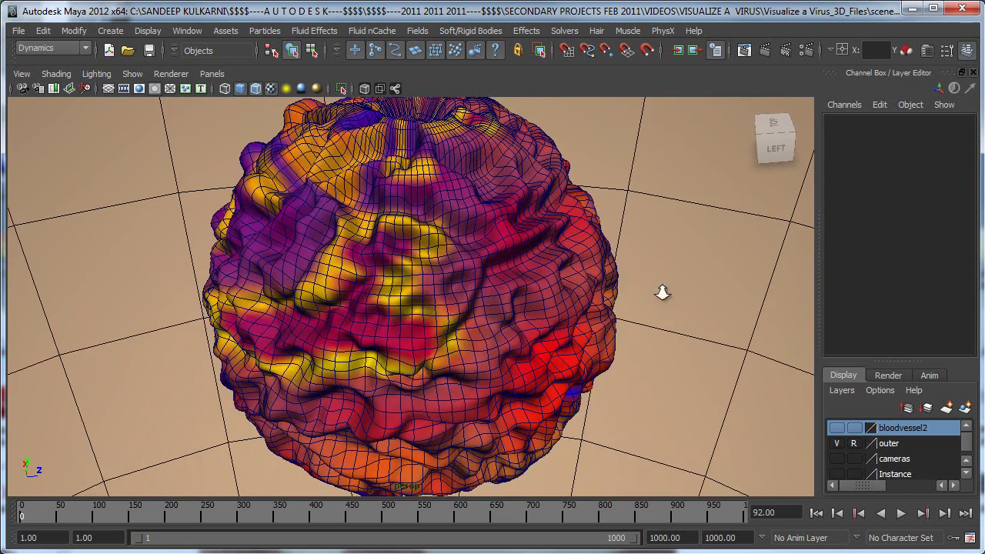
alt+right_drag(662, 292, 539, 278)
alt+drag(493, 255, 375, 262)
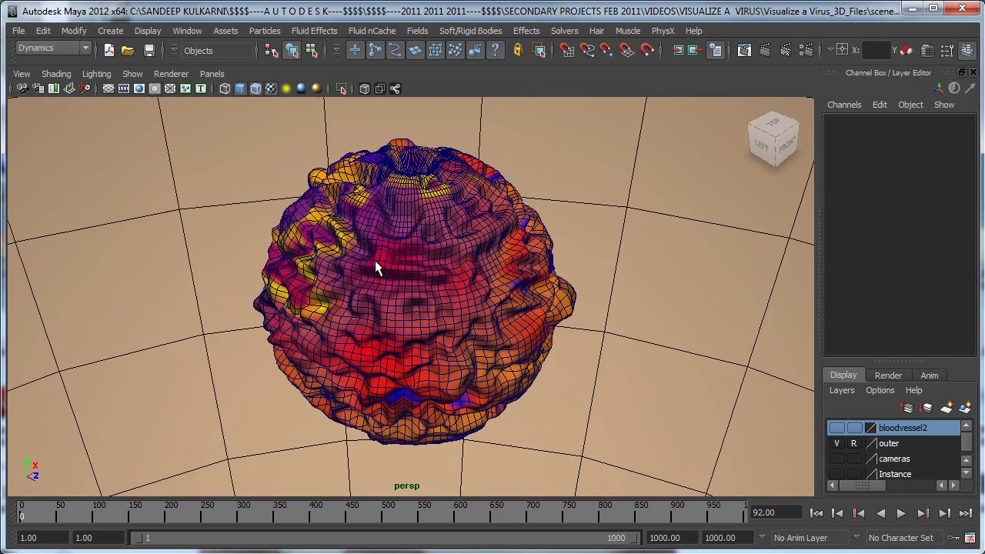
alt+right_drag(375, 267, 392, 289)
alt+drag(392, 288, 257, 257)
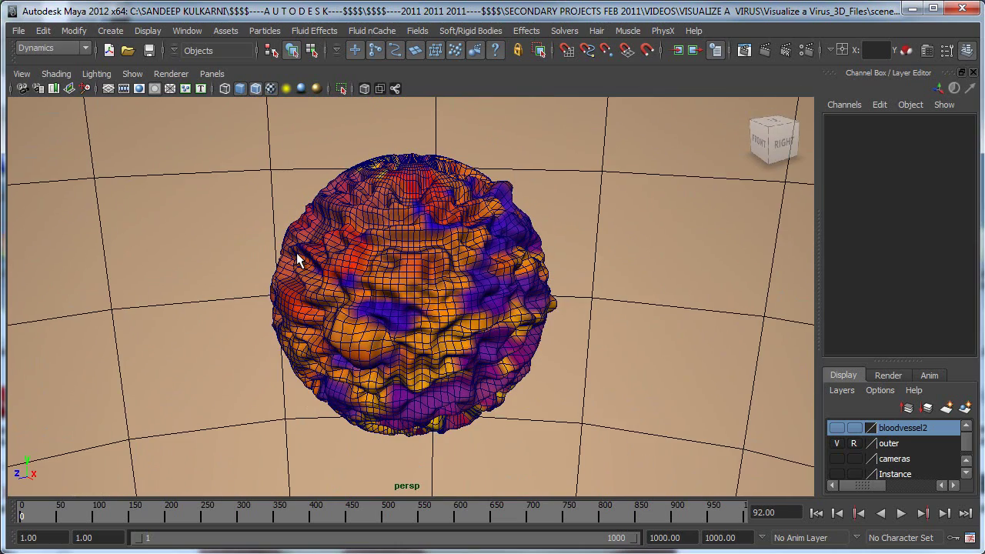
scroll(376, 280, down, 3)
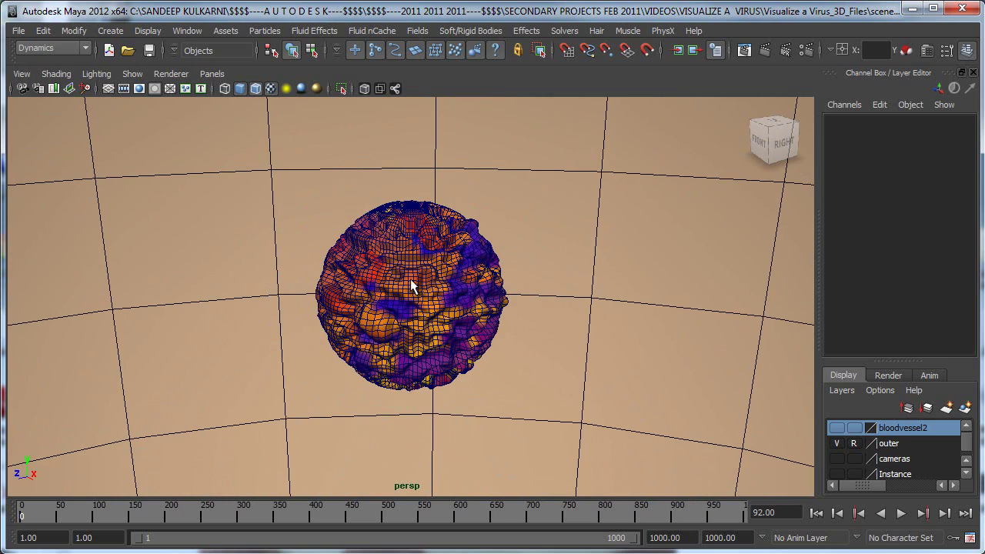
alt+right_drag(546, 290, 266, 315)
Select the blue star and inspect its polyExtrudeVertex1 and polyPlatonicSolid1 inputs in the Channel Box.
click(494, 391)
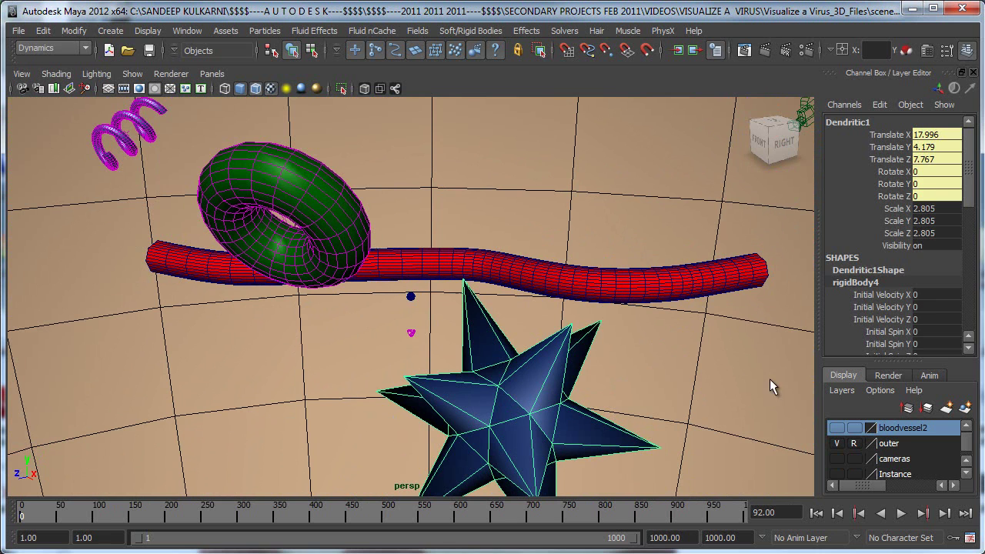
drag(967, 184, 971, 154)
click(883, 268)
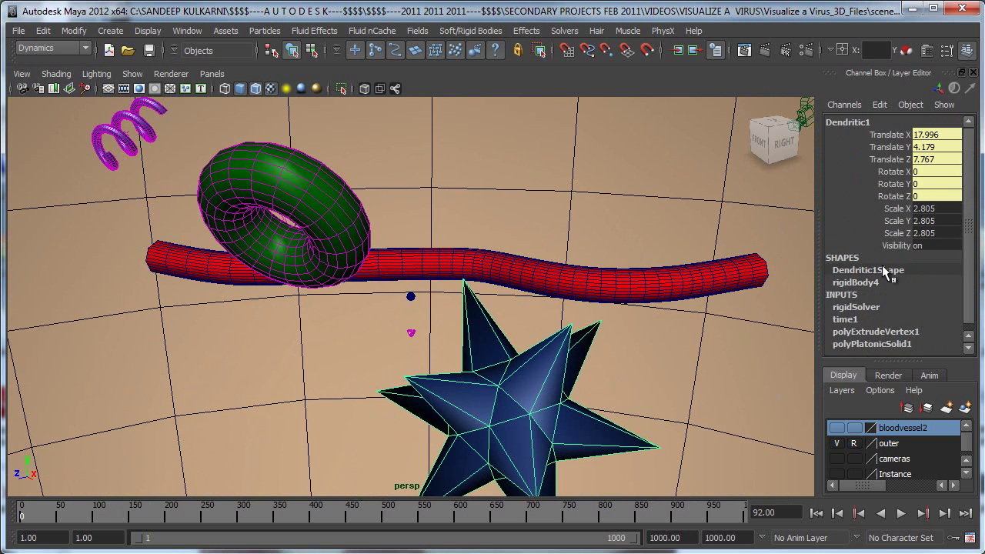
click(877, 331)
double_click(884, 326)
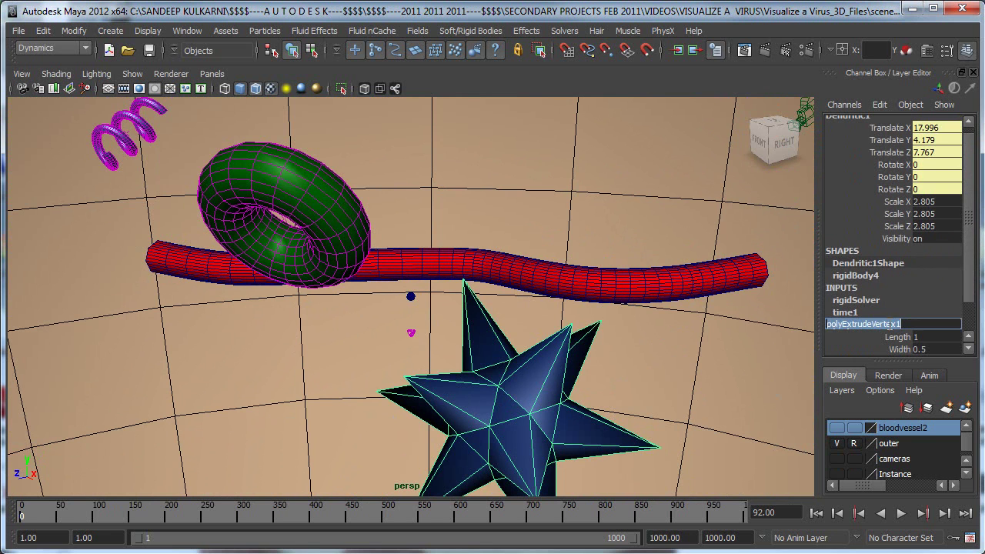
scroll(964, 300, down, 1)
click(917, 326)
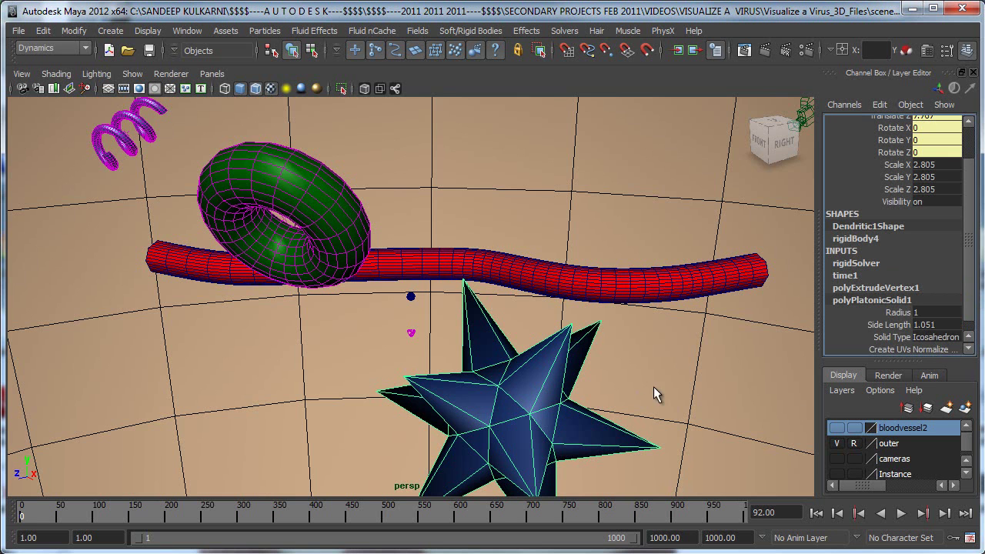
Orbit the scene and select the red vessel, then the spring-shaped connective1 object.
alt+right_drag(651, 351, 585, 359)
alt+drag(585, 359, 349, 234)
click(181, 243)
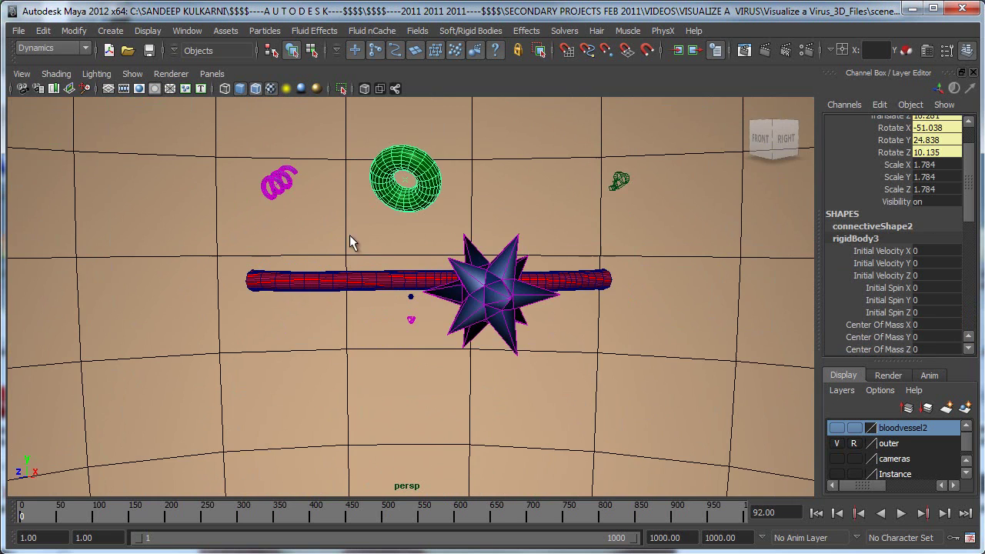
alt+right_drag(349, 235, 504, 259)
alt+drag(504, 259, 530, 384)
alt+right_drag(530, 385, 451, 367)
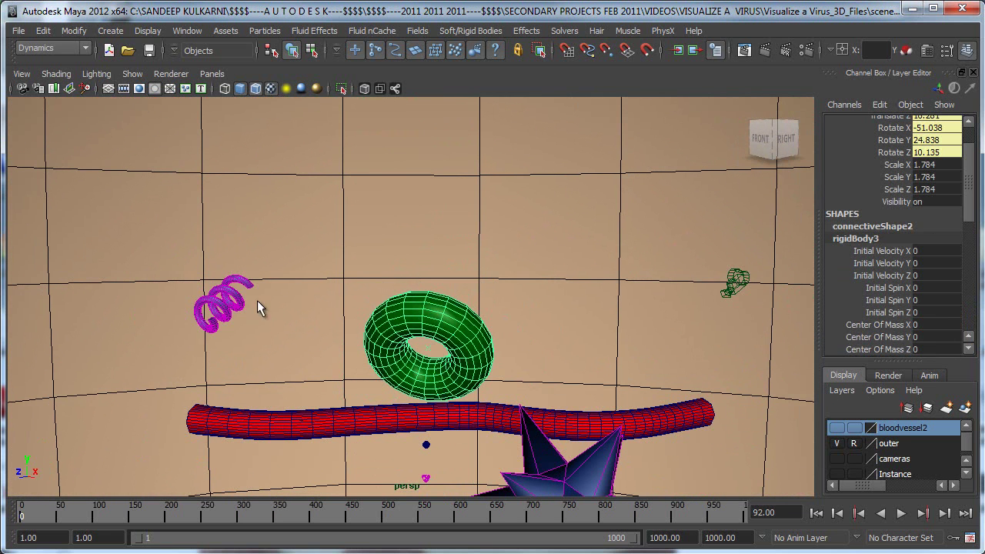
click(228, 317)
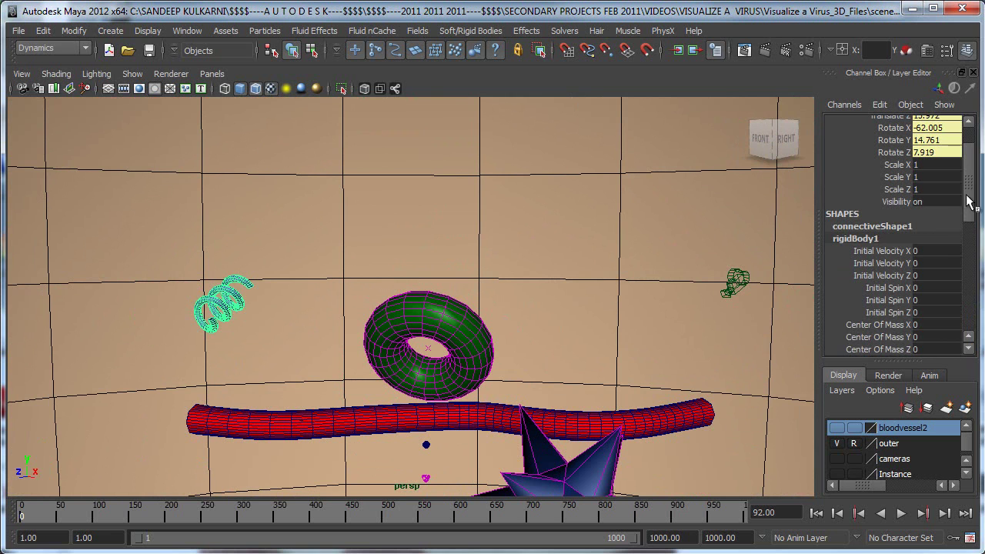
scroll(969, 203, up, 2)
Browse the Create menu without adding anything, then orbit around the whole scene.
click(110, 30)
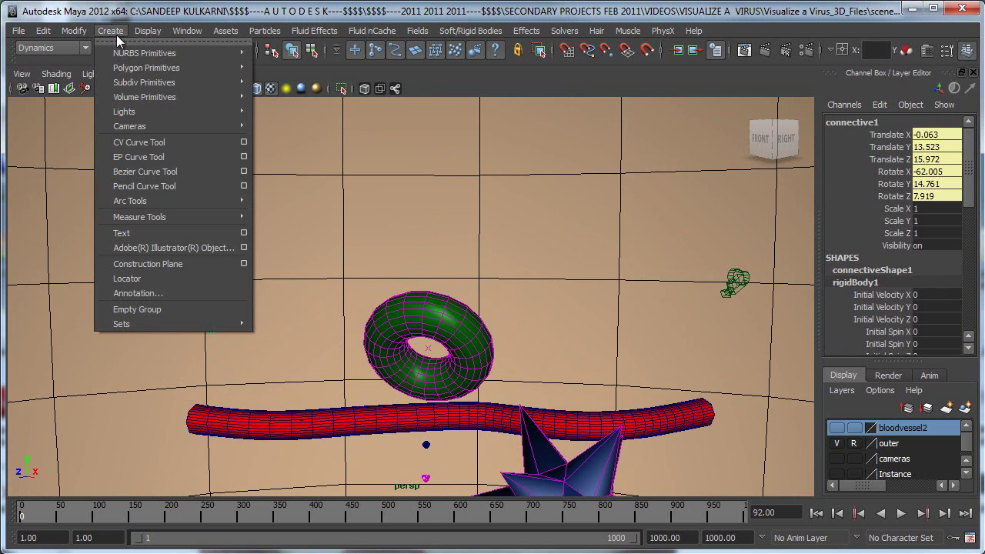
mouse_move(215, 82)
mouse_move(192, 68)
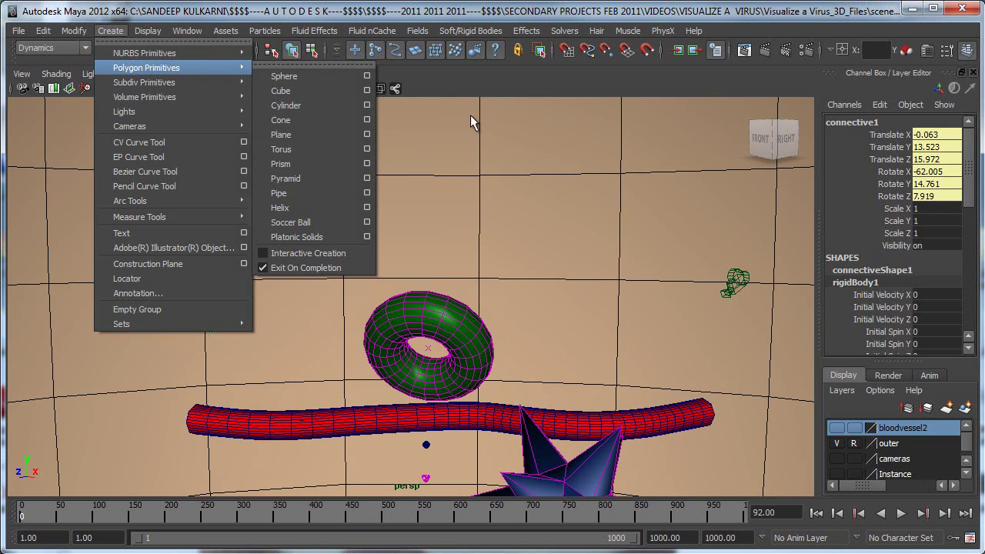
click(482, 87)
scroll(445, 323, down, 3)
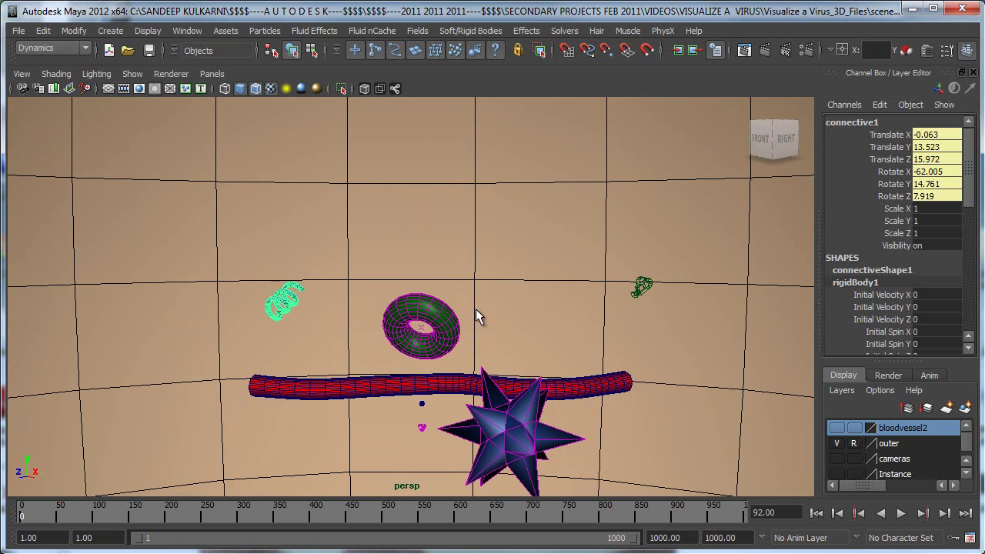
alt+drag(549, 404, 411, 337)
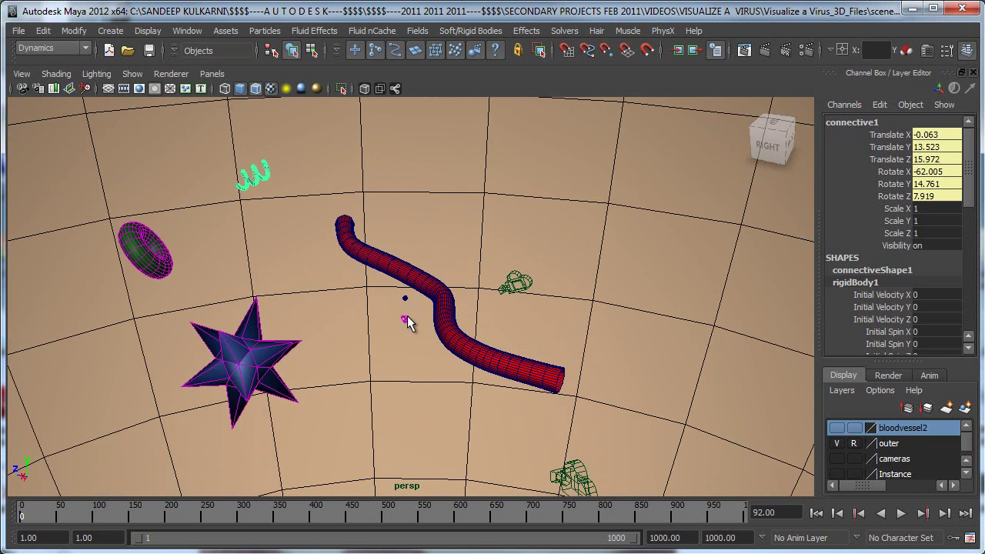
Start a new scene, discarding changes, and create a polygon sphere at the origin.
click(110, 50)
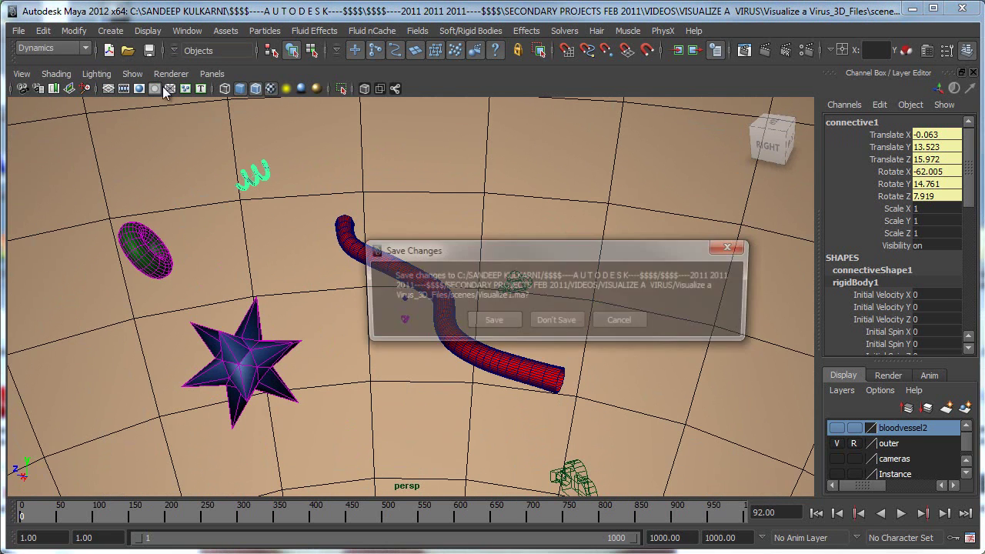
click(567, 320)
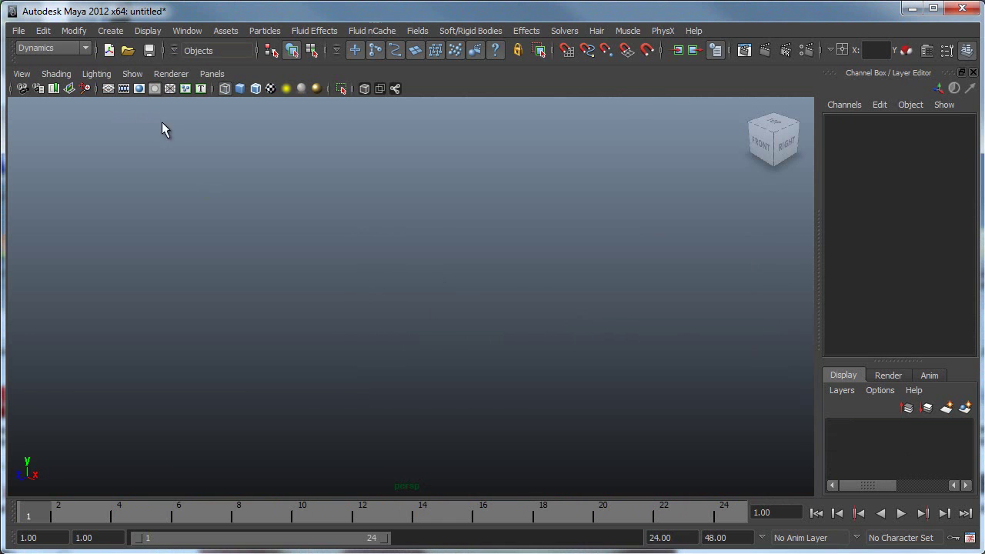
click(109, 88)
click(110, 31)
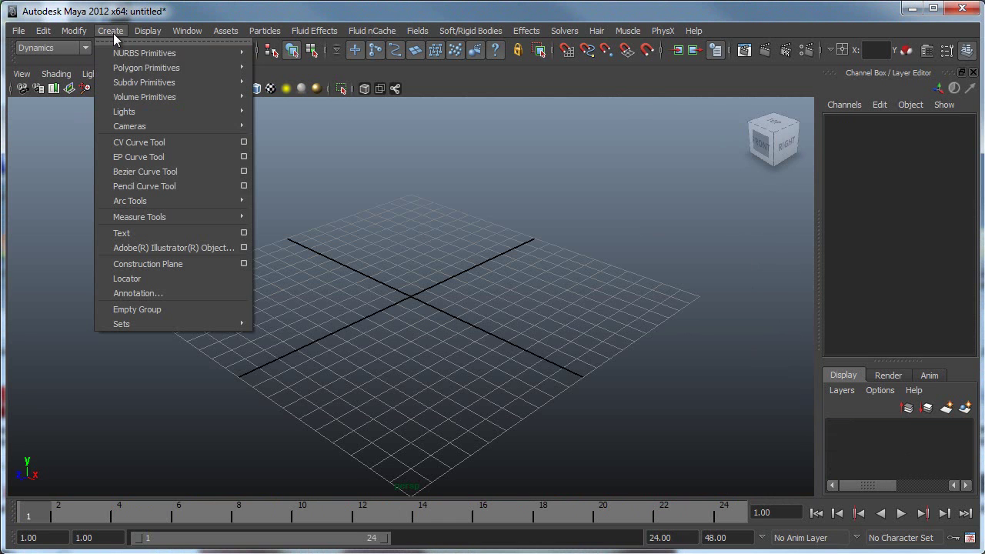
mouse_move(125, 71)
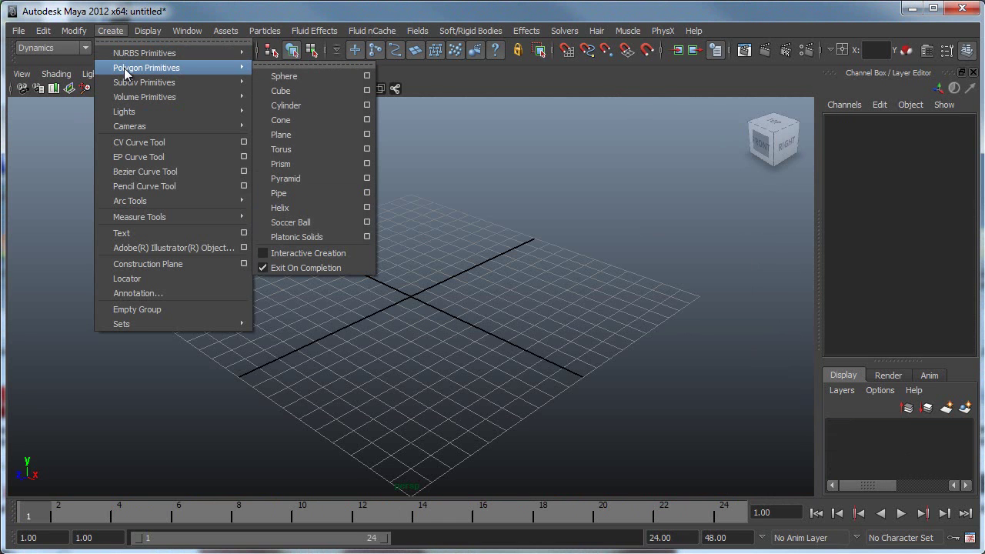
click(284, 77)
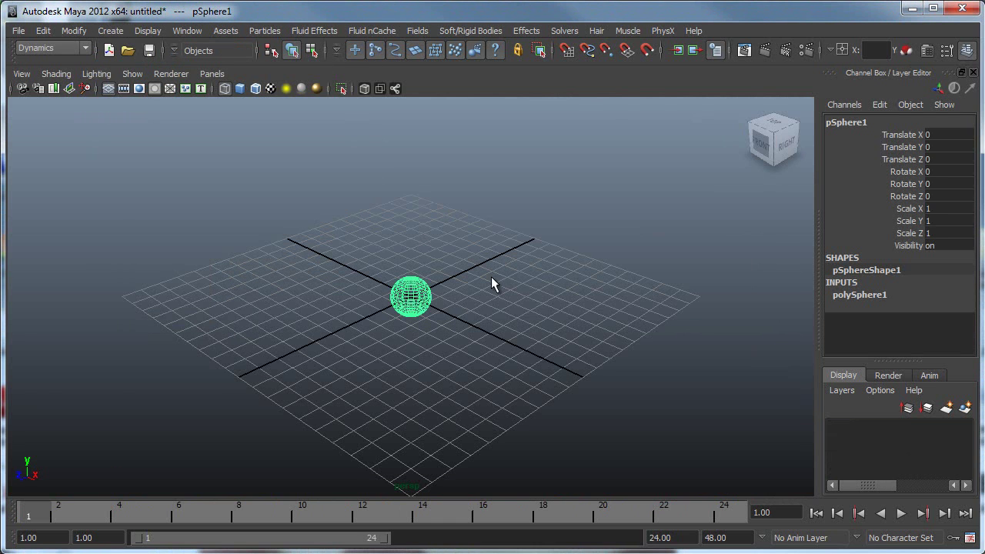
Show the sphere in wireframe, scale it uniformly to 4.157 and raise it above the grid.
key(4)
key(r)
middle_drag(547, 347, 622, 378)
drag(410, 207, 403, 114)
scroll(486, 233, down, 2)
scroll(486, 233, up, 5)
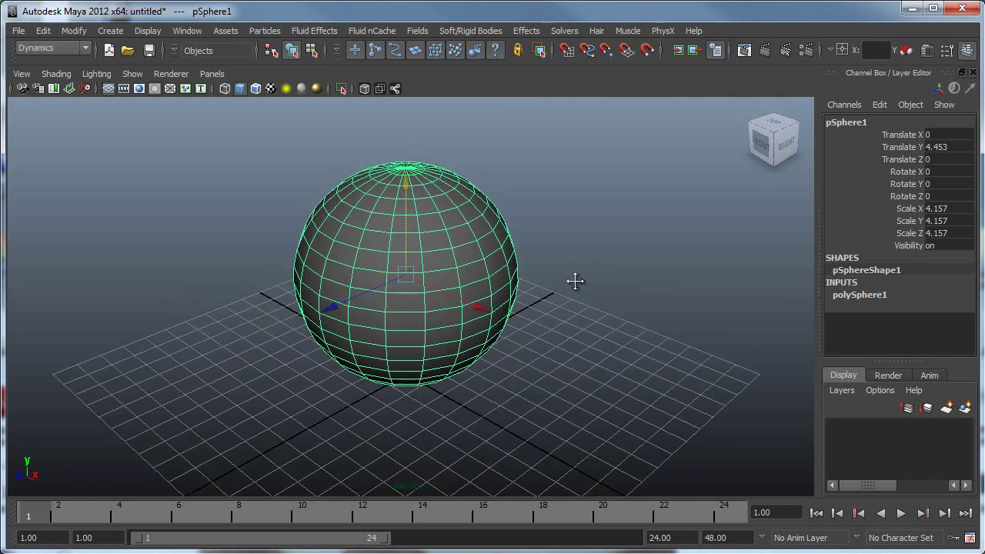
alt+drag(574, 279, 498, 275)
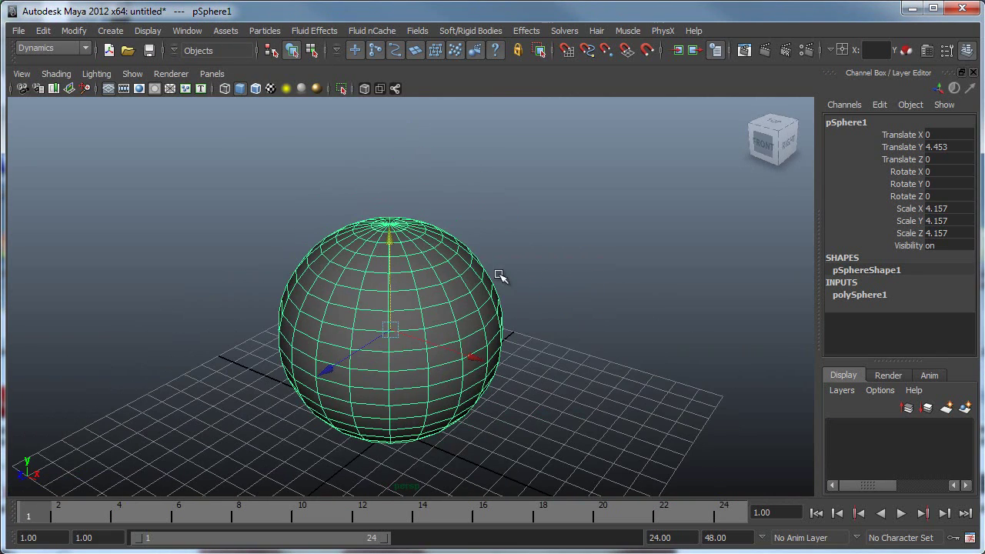
Switch to the Polygons menu set and apply Mesh > Smooth to the sphere.
click(50, 47)
click(58, 72)
click(291, 31)
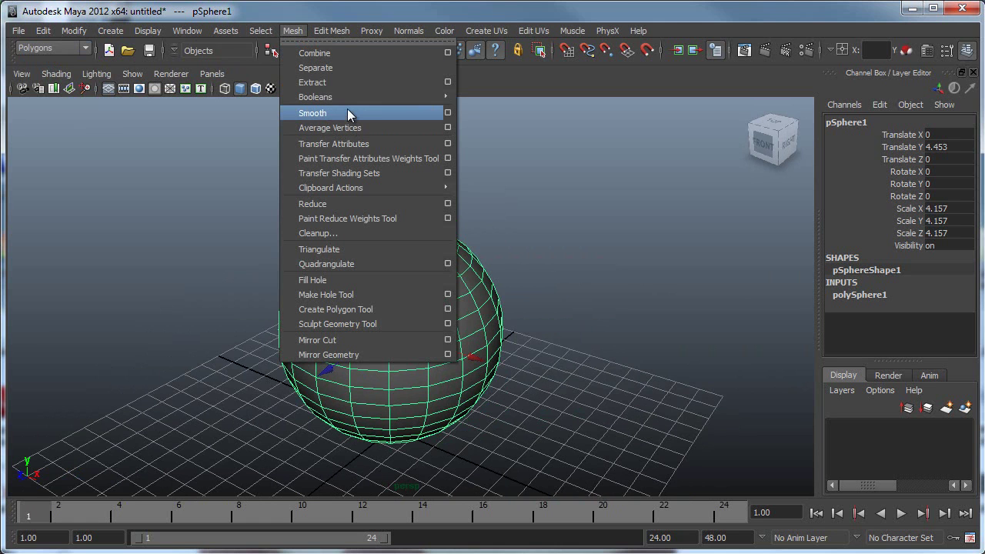
click(448, 114)
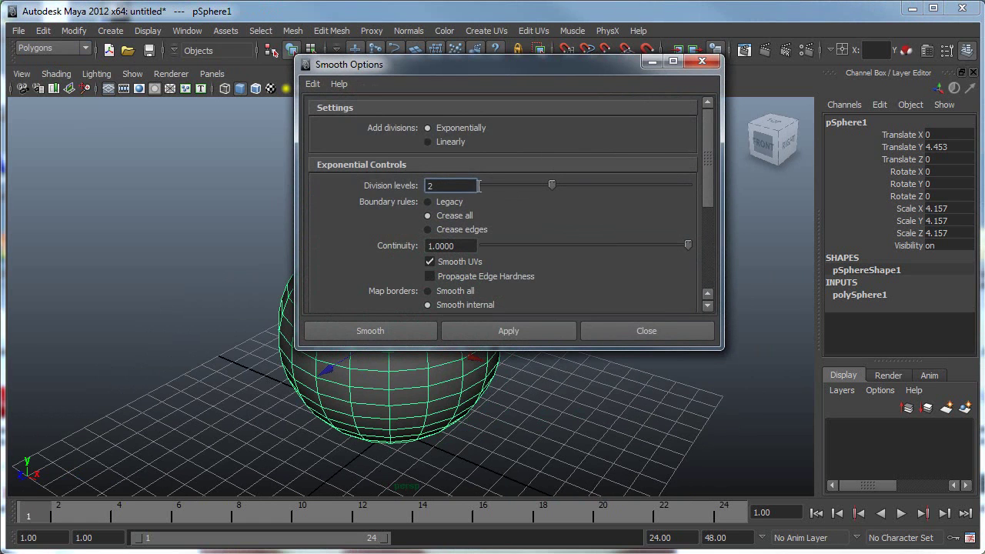
click(397, 332)
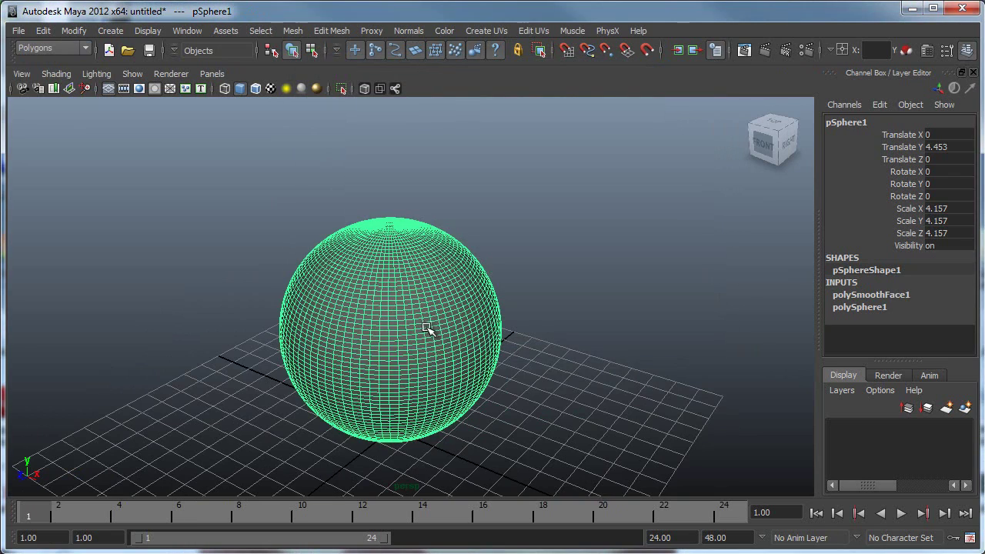
alt+drag(438, 327, 483, 297)
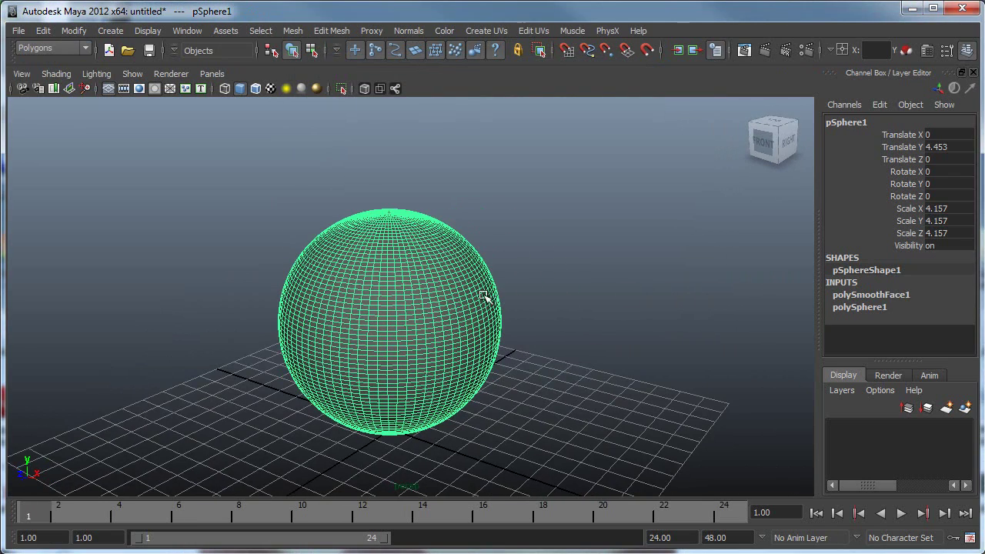
Start the Sculpt Geometry Tool and shrink the brush radius, zooming in on the sphere.
click(299, 34)
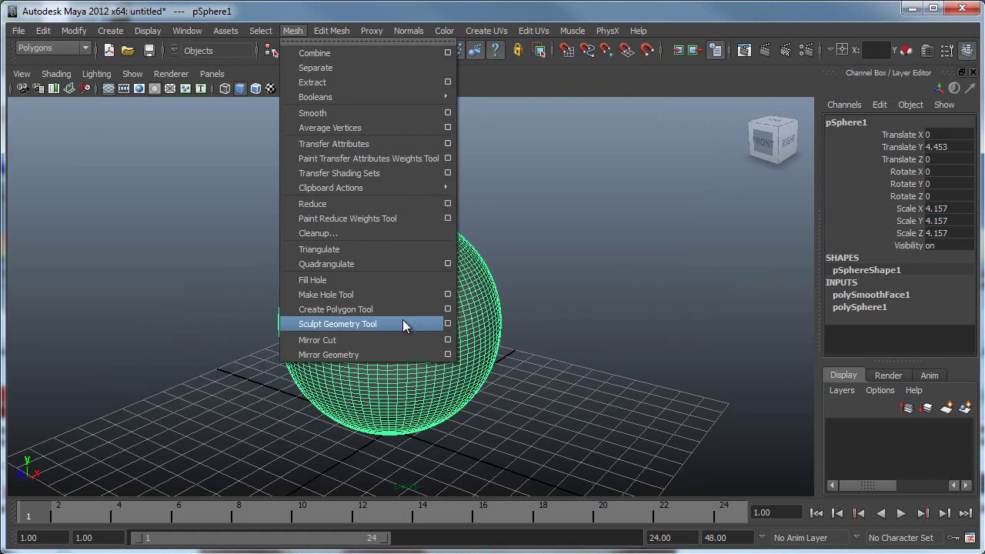
click(447, 323)
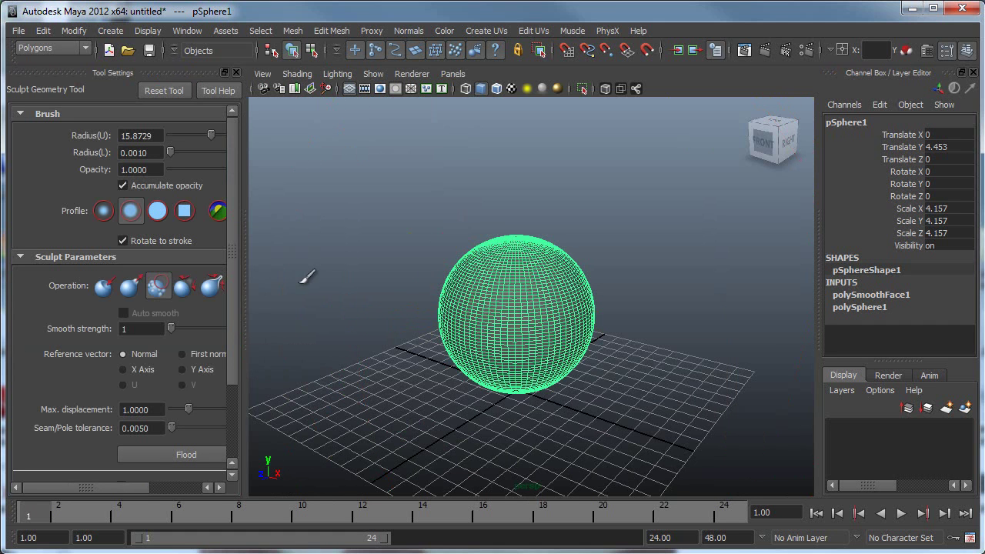
drag(243, 270, 307, 276)
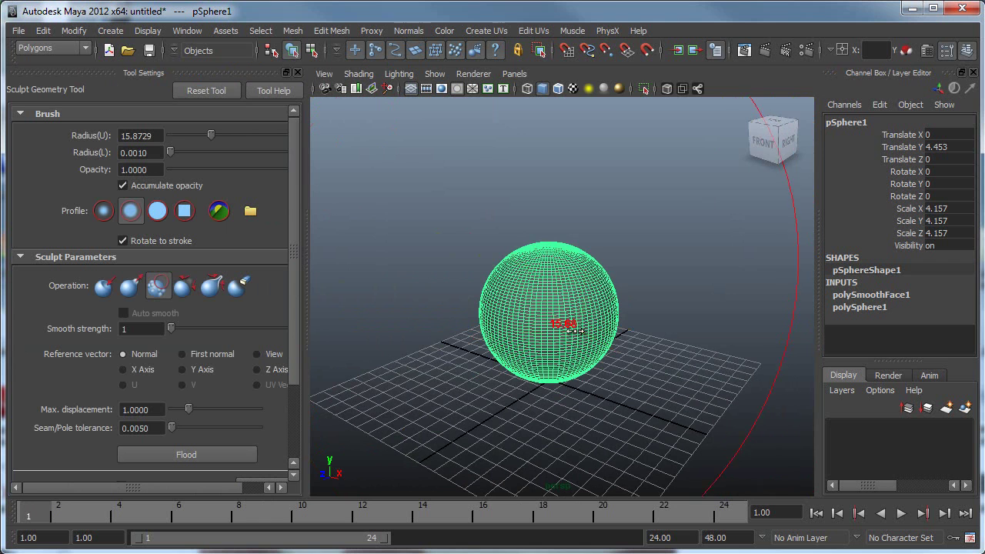
mouse_move(462, 347)
mouse_down()
mouse_move(492, 345)
mouse_move(344, 337)
mouse_up()
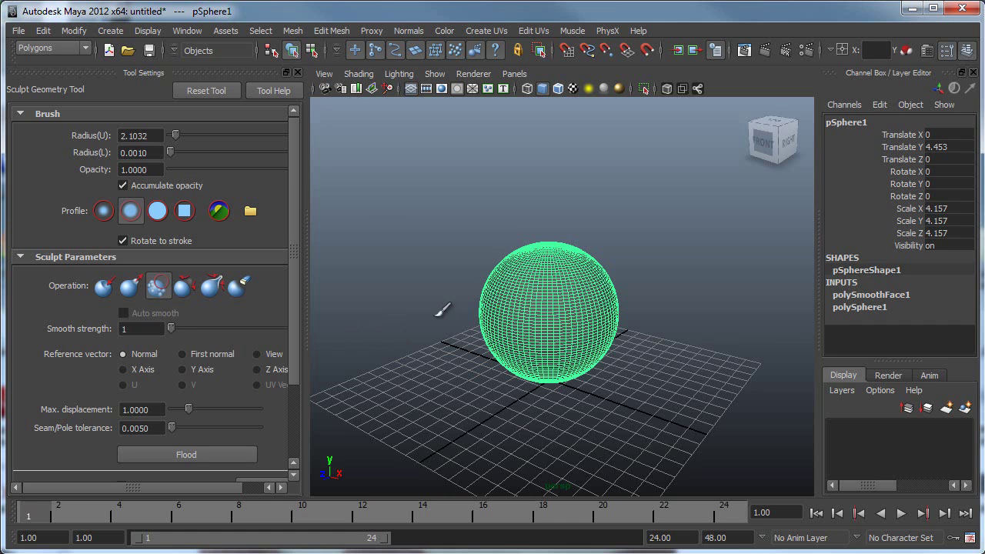
mouse_move(516, 309)
mouse_down()
mouse_move(573, 312)
mouse_move(482, 309)
mouse_up()
alt+right_drag(471, 254, 587, 286)
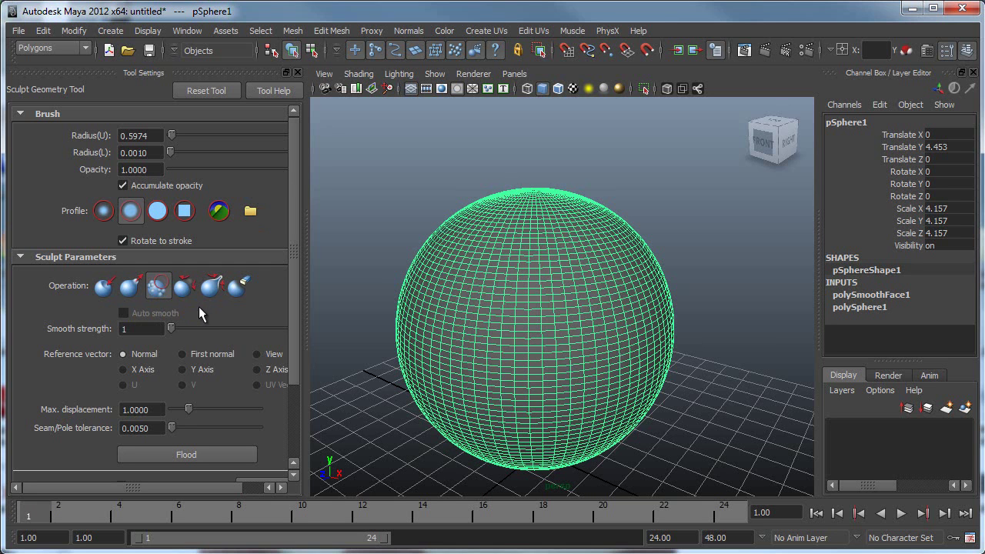
Set the brush to Pull with Auto smooth and pull a tube-like bulge from the left side.
click(130, 288)
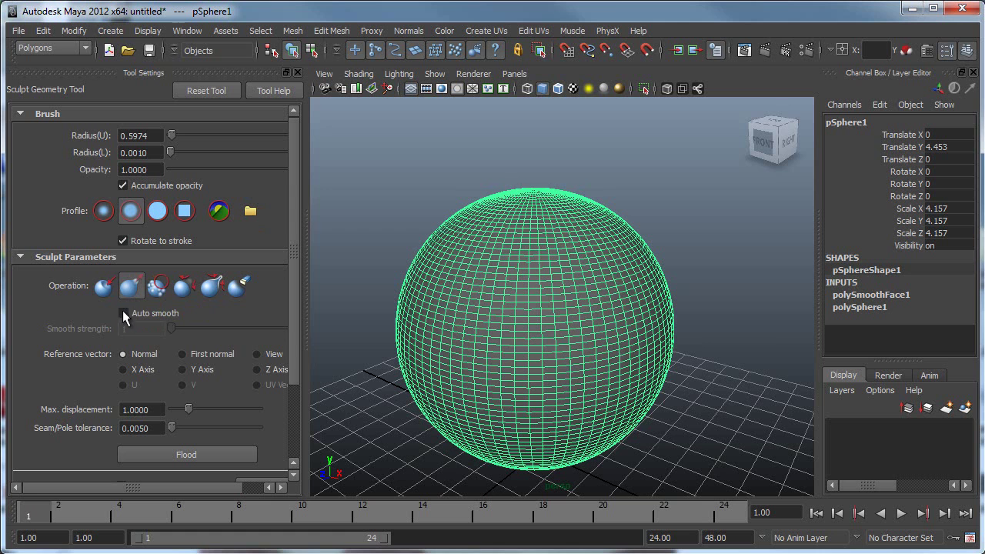
click(124, 314)
drag(295, 270, 291, 352)
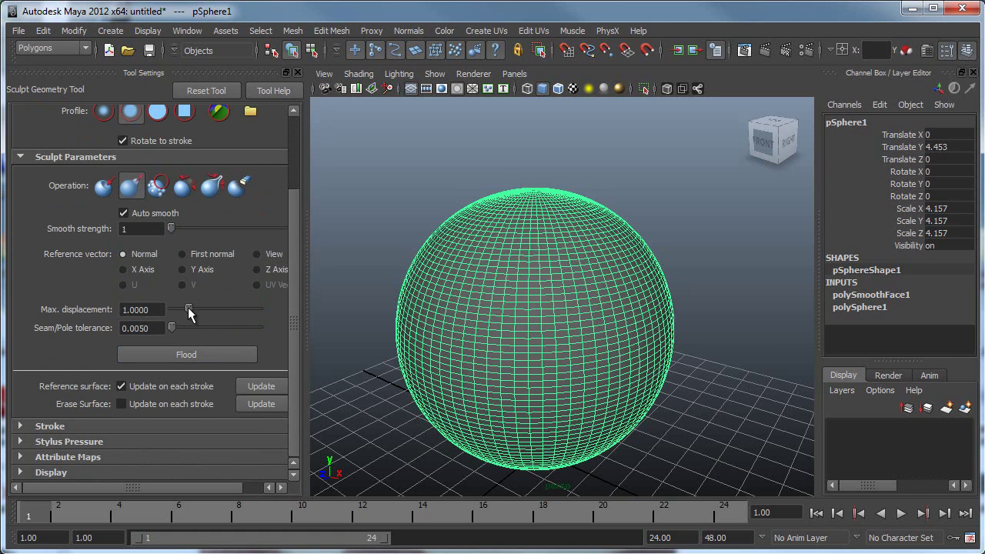
mouse_move(462, 318)
mouse_down()
mouse_move(431, 288)
mouse_move(451, 275)
mouse_move(375, 264)
mouse_up()
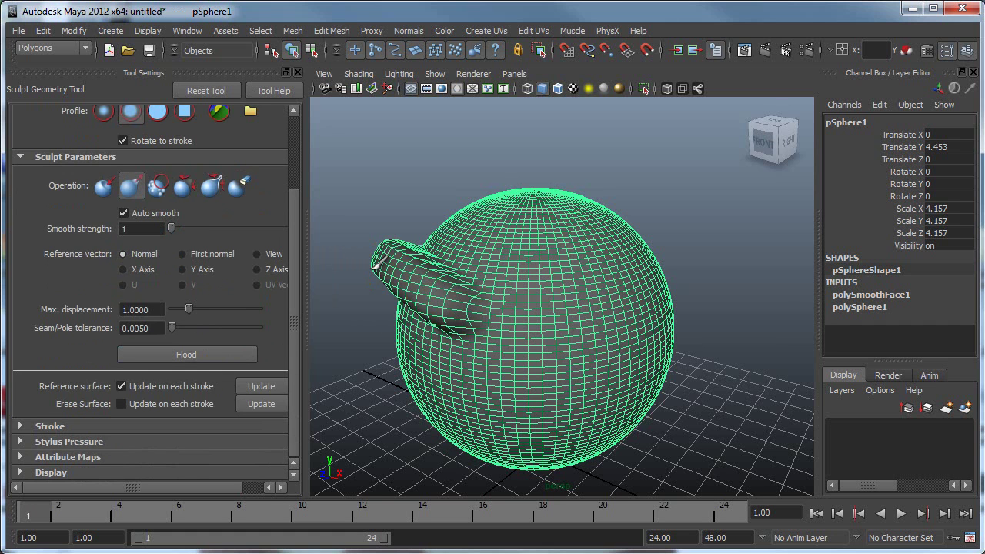
Undo the bulge stroke and turn on mirrored Reflection for sculpt strokes.
key(ctrl+z)
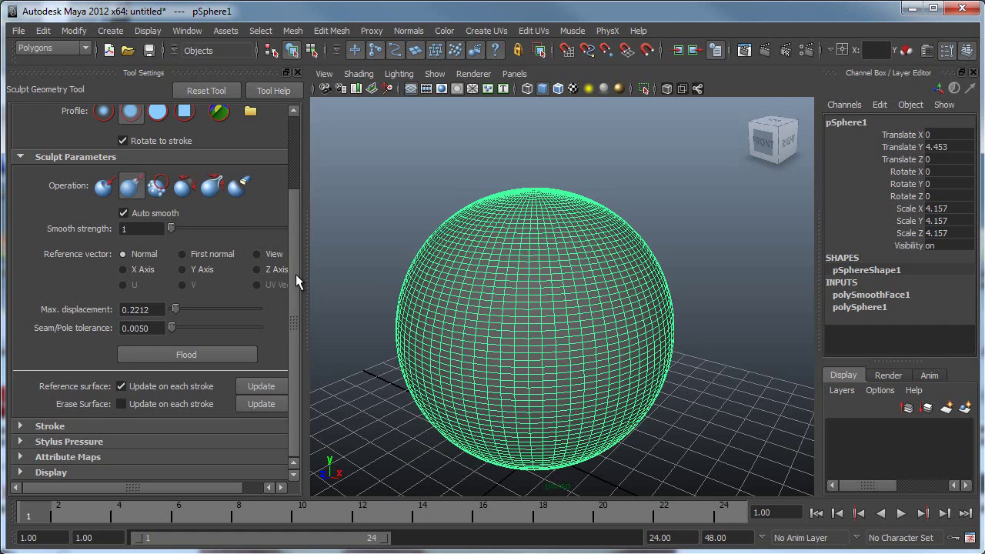
click(44, 427)
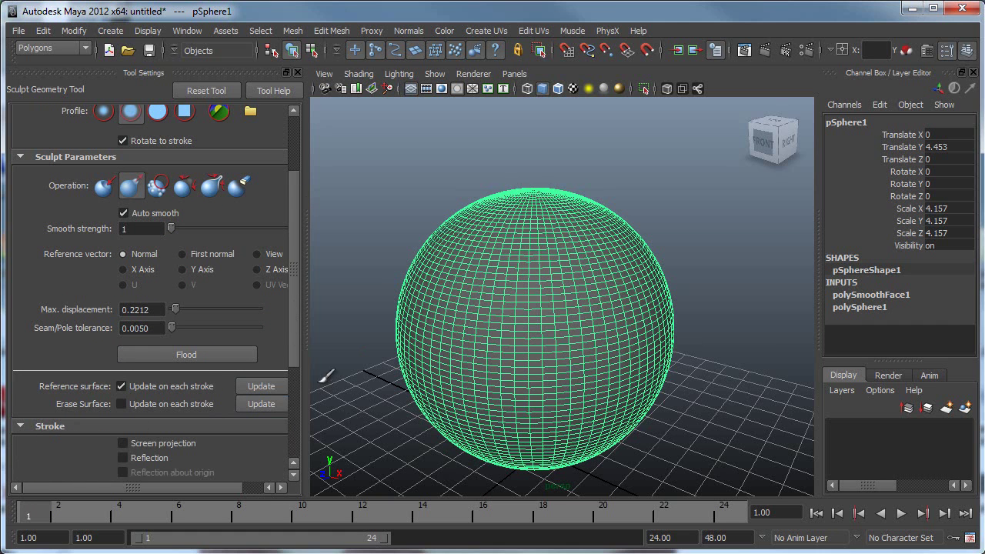
drag(291, 351, 286, 421)
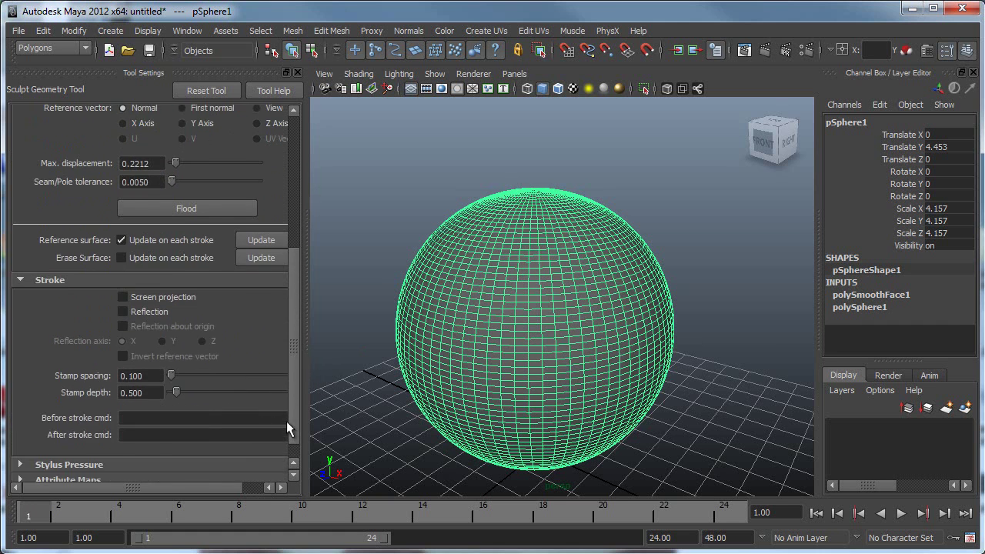
click(151, 309)
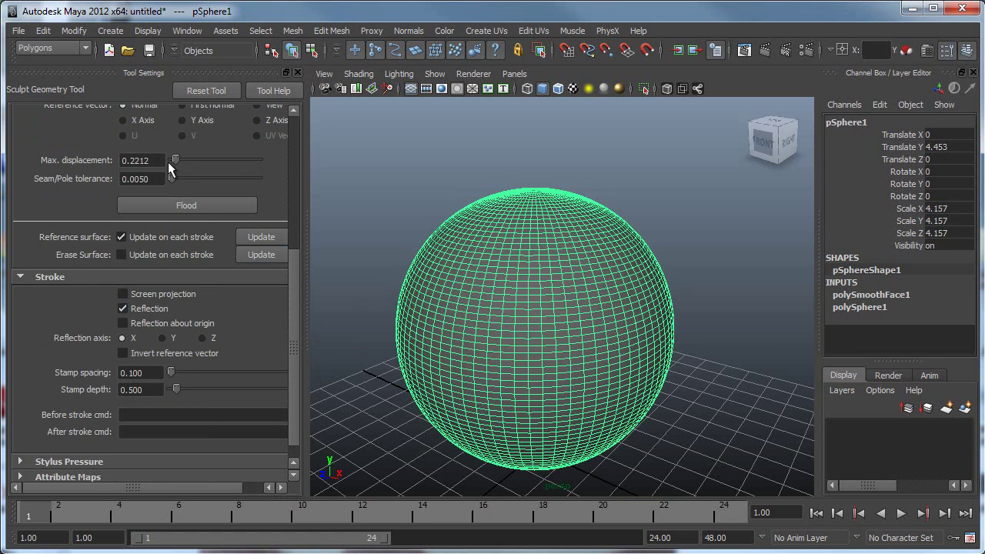
Test a mirrored stroke across the sphere's front, undo it, and turn Auto smooth off.
mouse_move(492, 311)
mouse_down()
mouse_move(528, 325)
mouse_move(520, 318)
mouse_move(560, 291)
mouse_up()
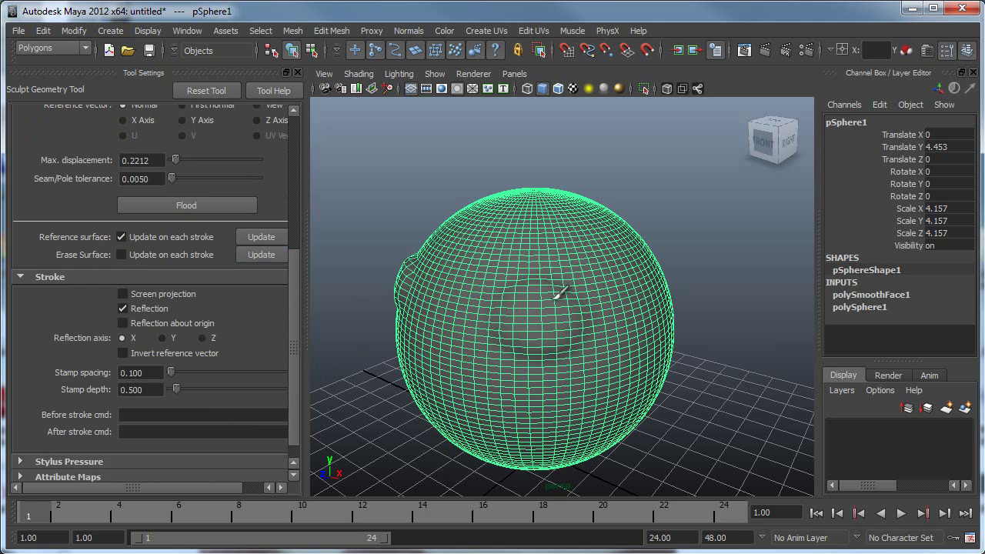
key(ctrl+z)
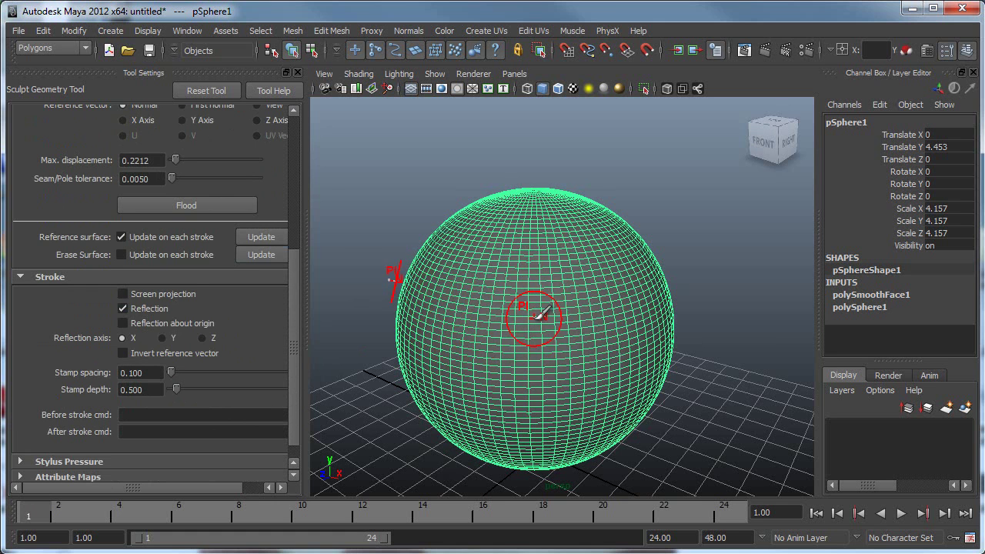
drag(296, 282, 298, 131)
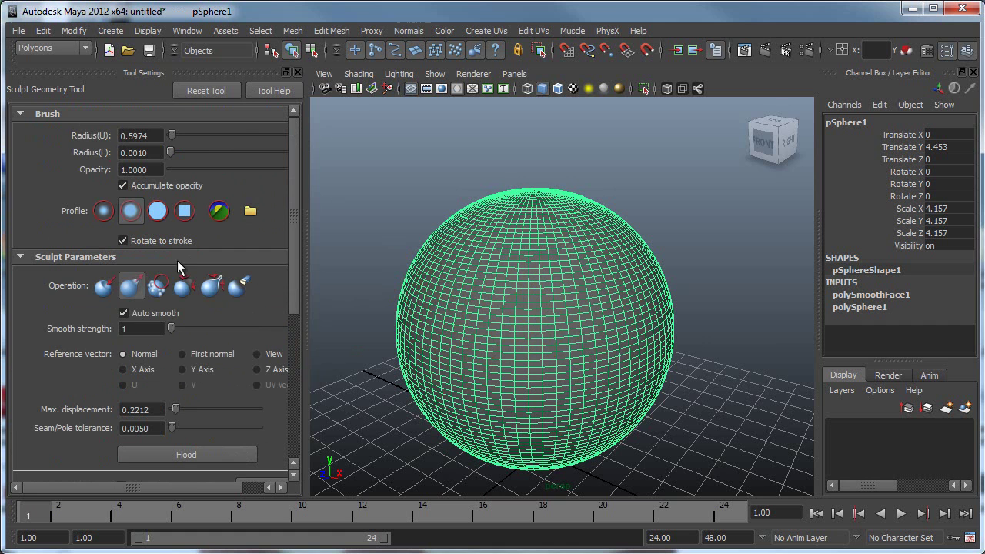
click(124, 313)
Sculpt a bump on the sphere's left edge and a dent across its front.
mouse_move(479, 351)
mouse_down()
mouse_move(476, 307)
mouse_move(481, 301)
mouse_move(471, 324)
mouse_move(497, 290)
mouse_move(491, 213)
mouse_move(483, 249)
mouse_move(538, 237)
mouse_move(528, 214)
mouse_move(566, 270)
mouse_move(572, 301)
mouse_move(425, 381)
mouse_move(423, 353)
mouse_move(663, 332)
mouse_up()
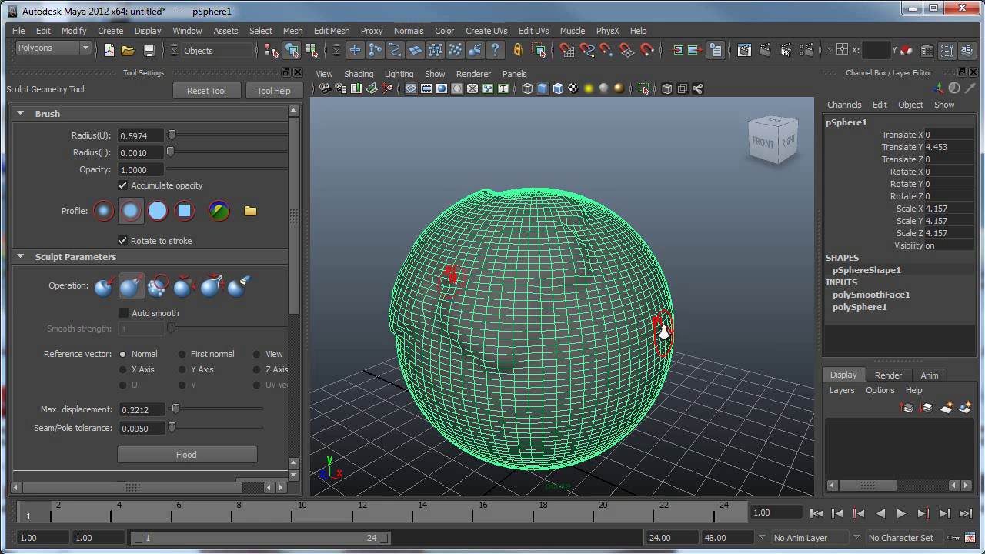
alt+right_drag(663, 332, 323, 392)
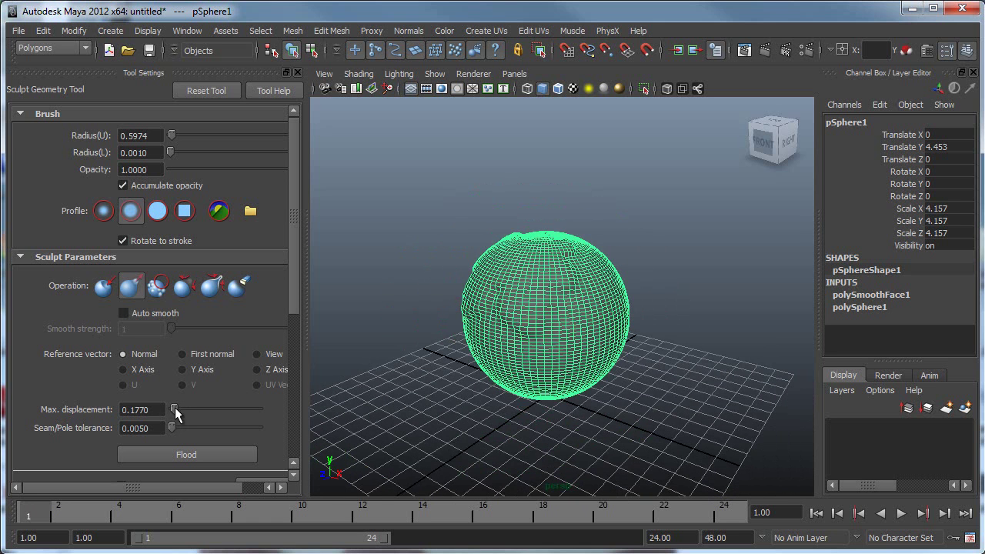
mouse_move(503, 322)
mouse_down()
mouse_move(571, 337)
mouse_move(571, 273)
mouse_move(572, 285)
mouse_move(580, 271)
mouse_move(580, 309)
mouse_up()
alt+drag(677, 309, 461, 274)
scroll(462, 275, up, 5)
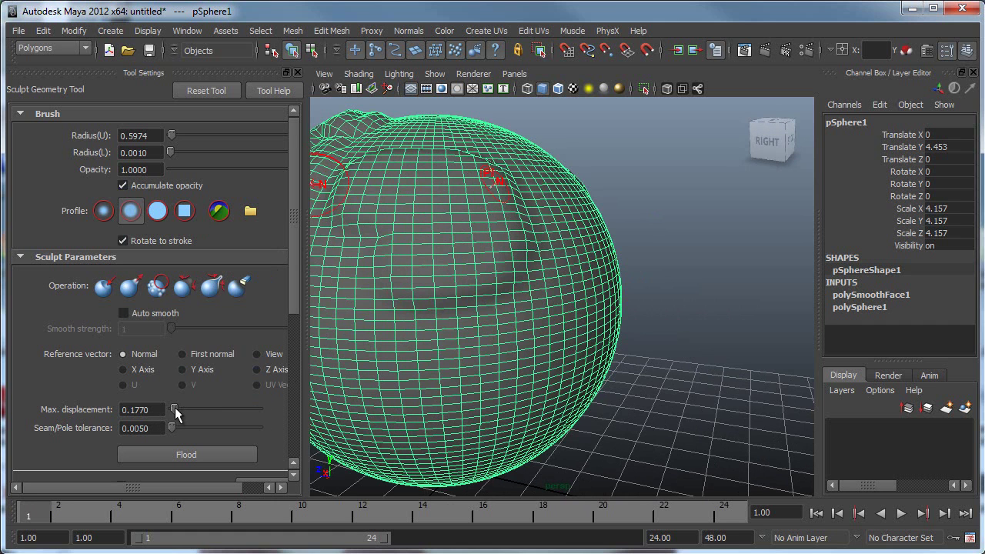
Raise max displacement to 0.4425 and pull the sphere's upper surface into a raised plateau.
drag(176, 409, 180, 409)
mouse_move(400, 377)
mouse_down()
mouse_move(485, 345)
mouse_move(608, 277)
mouse_move(573, 239)
mouse_move(561, 193)
mouse_move(415, 127)
mouse_up()
alt+drag(454, 220, 593, 235)
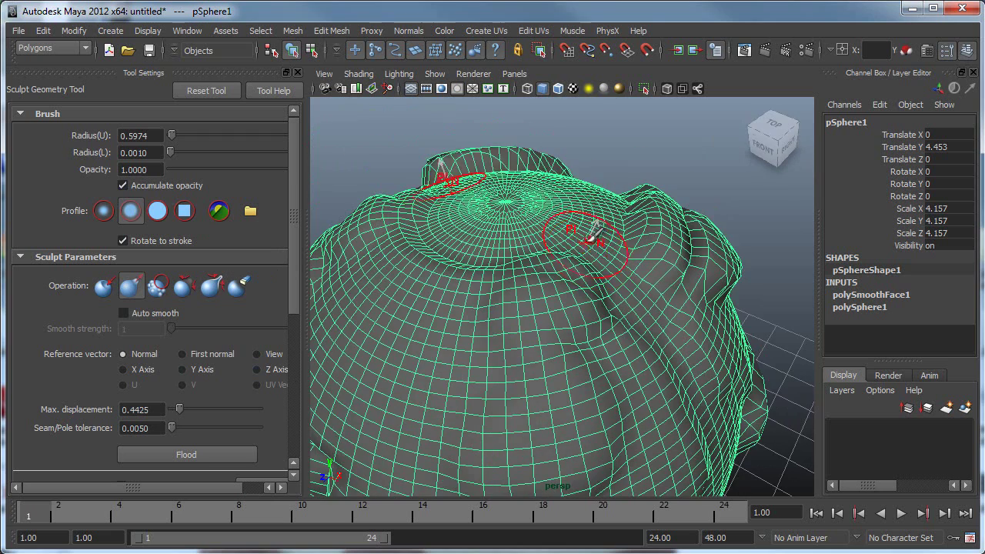
drag(500, 202, 396, 230)
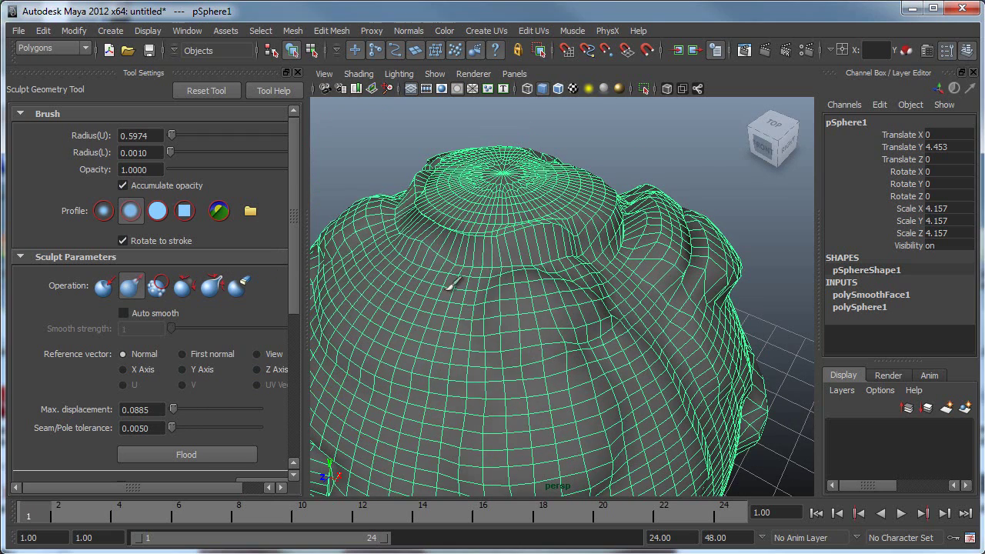
scroll(446, 331, down, 5)
alt+drag(444, 336, 461, 292)
scroll(621, 284, up, 5)
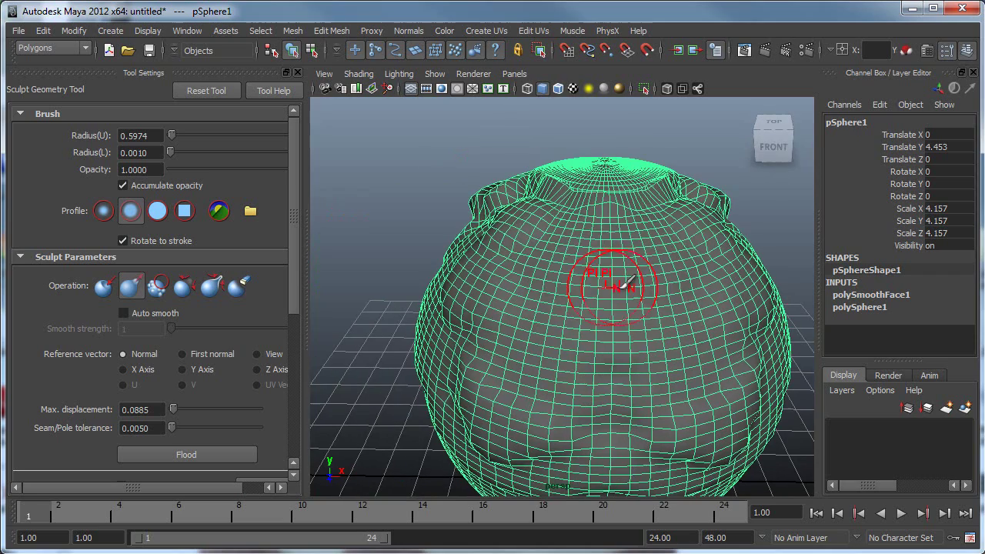
mouse_move(569, 259)
alt+mouse_down()
mouse_move(588, 300)
mouse_move(582, 367)
mouse_move(573, 365)
alt+mouse_up()
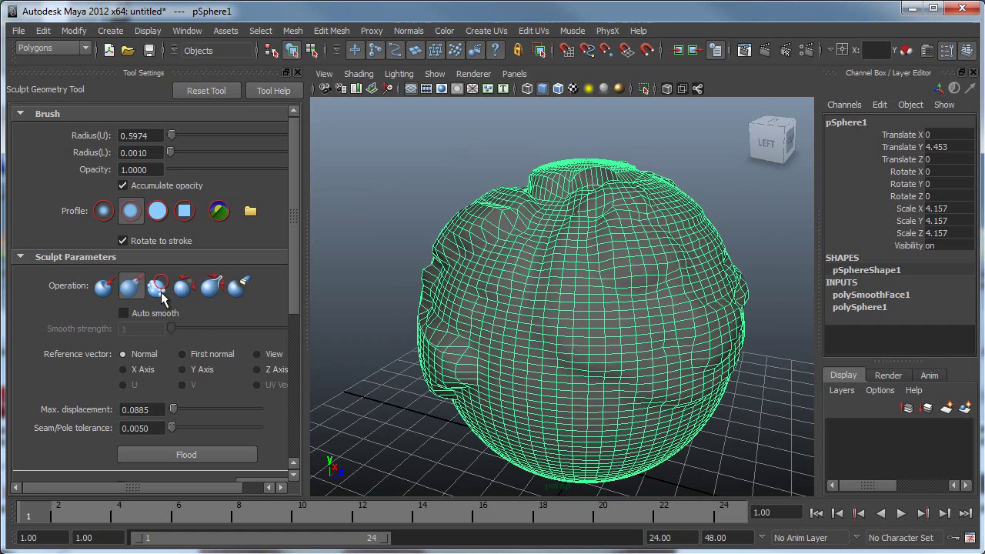
Try the Pinch and Push sculpt operations before returning to Pull.
click(209, 290)
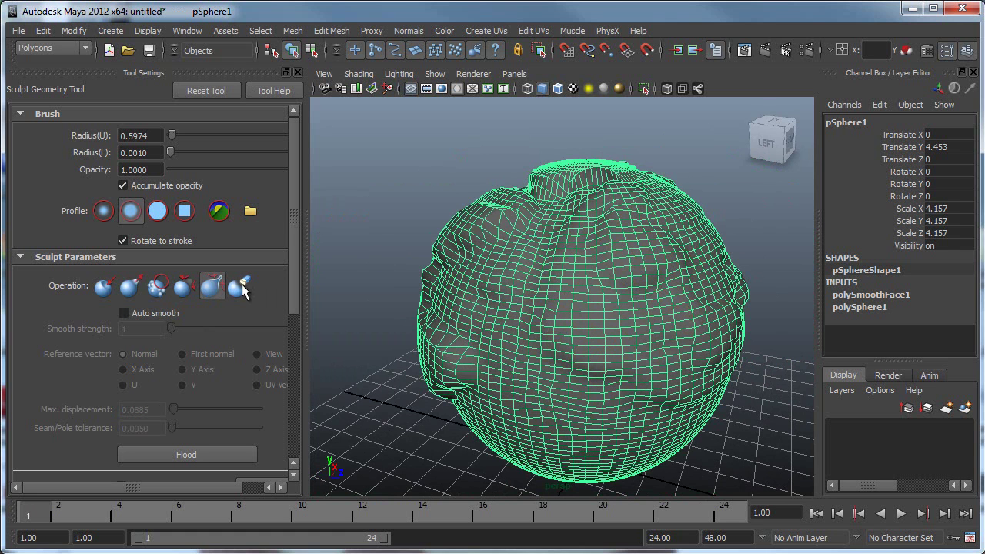
click(108, 288)
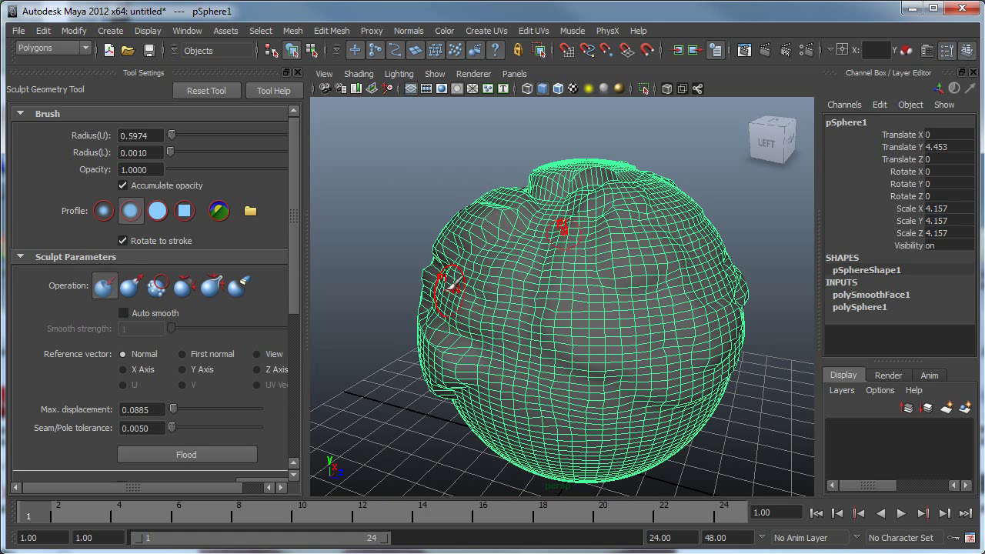
click(131, 286)
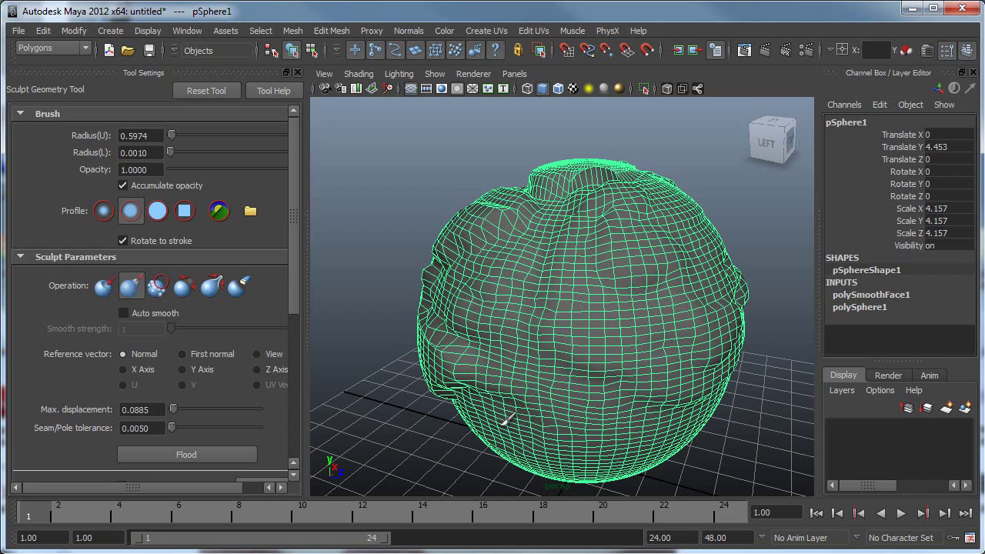
Set max displacement to 0.6637 and sculpt a large deformation into the upper sphere.
scroll(600, 390, down, 3)
mouse_move(600, 391)
alt+mouse_down()
mouse_move(638, 334)
mouse_move(573, 311)
alt+mouse_up()
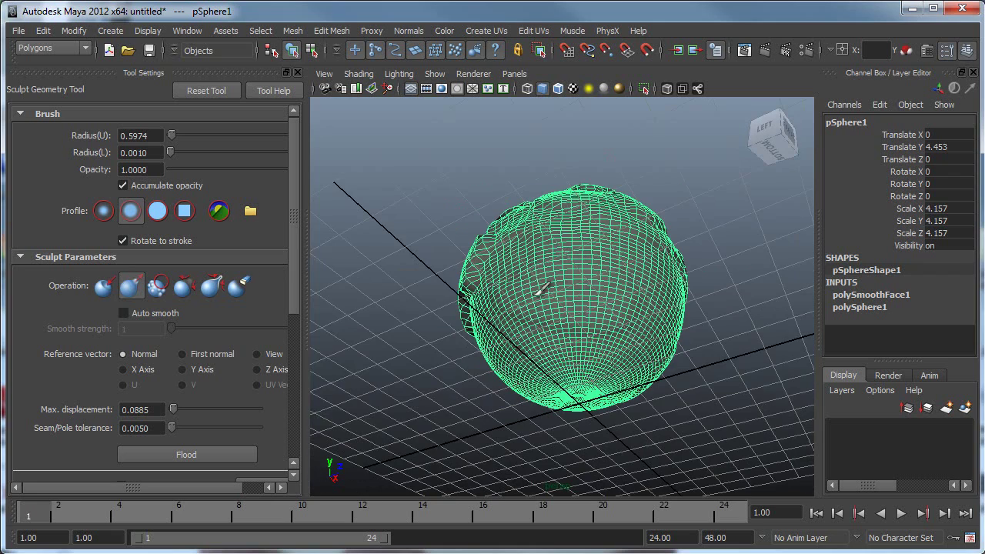
mouse_move(502, 240)
alt+right_down()
mouse_move(666, 285)
mouse_move(635, 303)
alt+right_up()
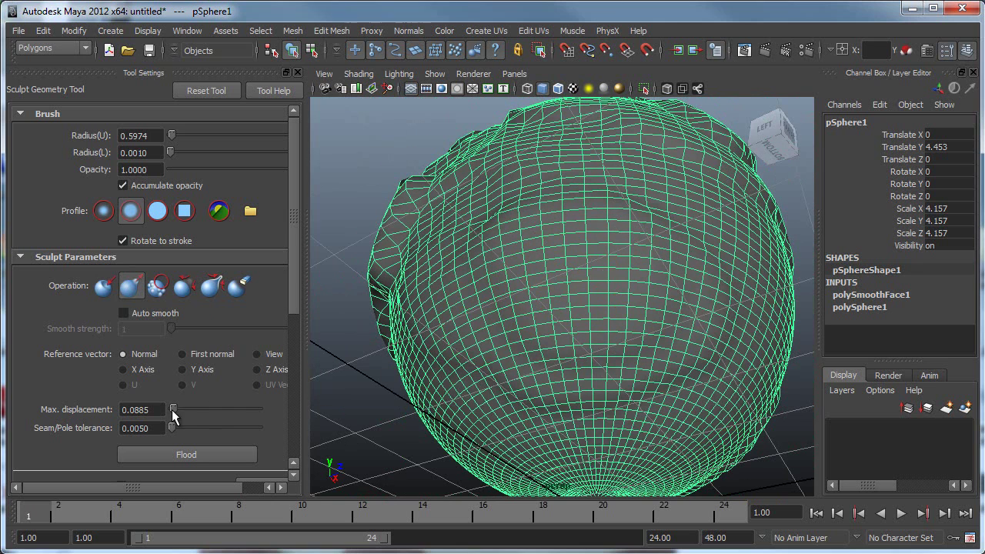
drag(173, 409, 183, 409)
mouse_move(539, 346)
mouse_down()
mouse_move(582, 310)
mouse_move(593, 220)
mouse_move(735, 237)
mouse_move(528, 193)
mouse_move(446, 325)
mouse_move(625, 364)
mouse_move(538, 330)
mouse_move(621, 302)
mouse_up()
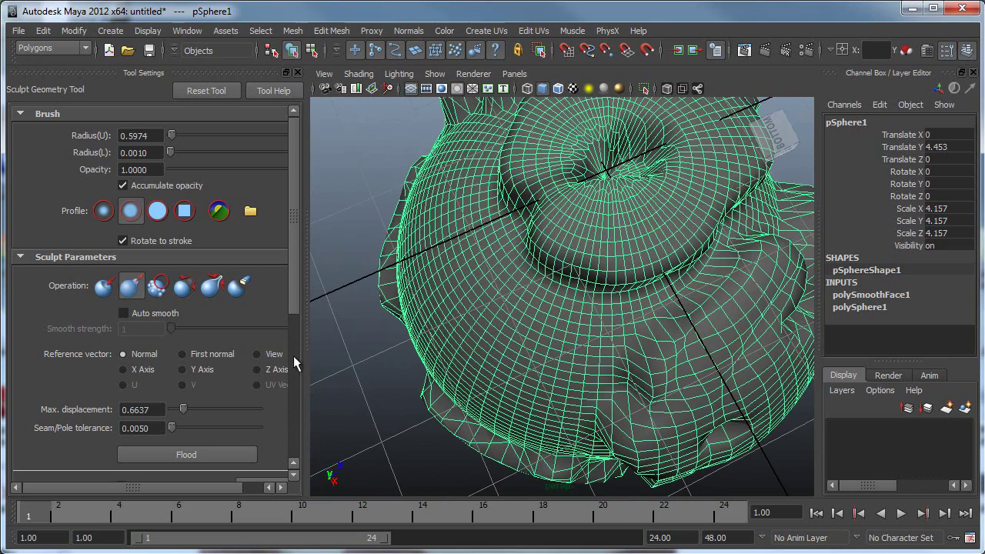
Set the reference vector to View and sculpt folds into the mesh's left side.
scroll(274, 312, down, 5)
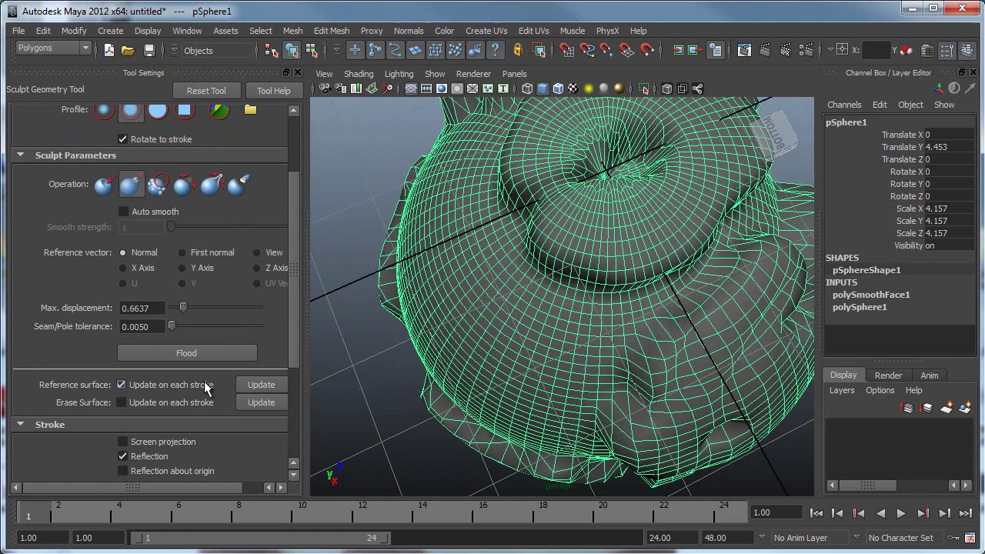
scroll(299, 399, down, 7)
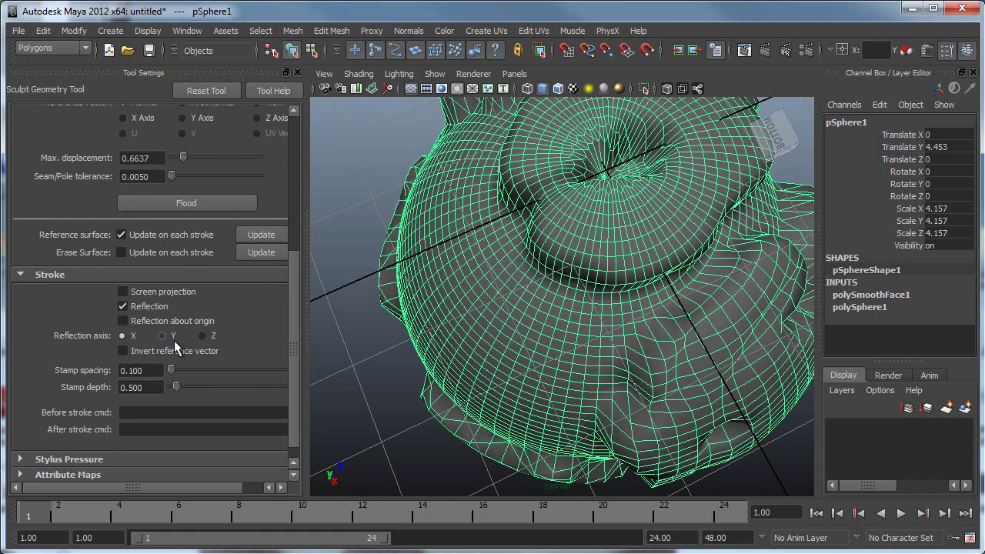
scroll(296, 266, up, 3)
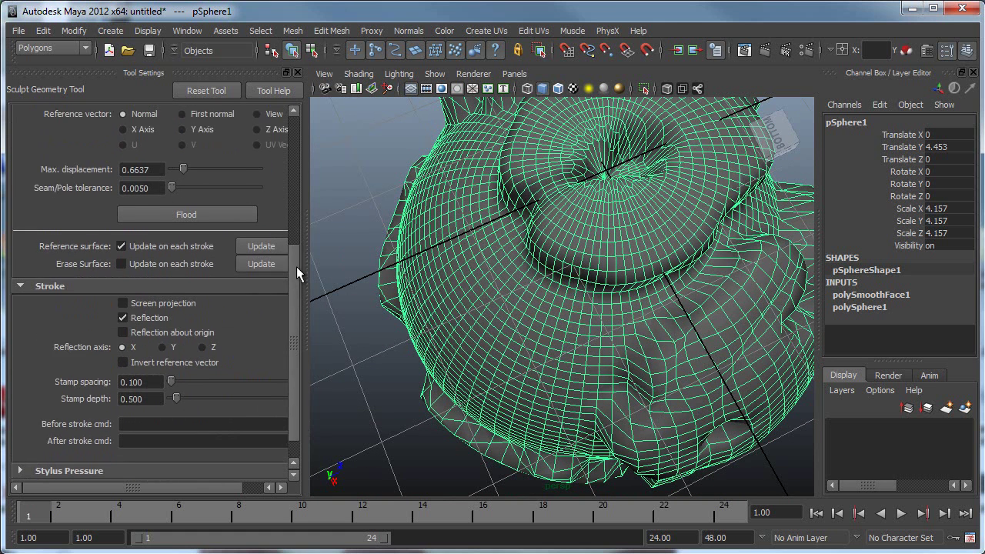
scroll(300, 248, down, 2)
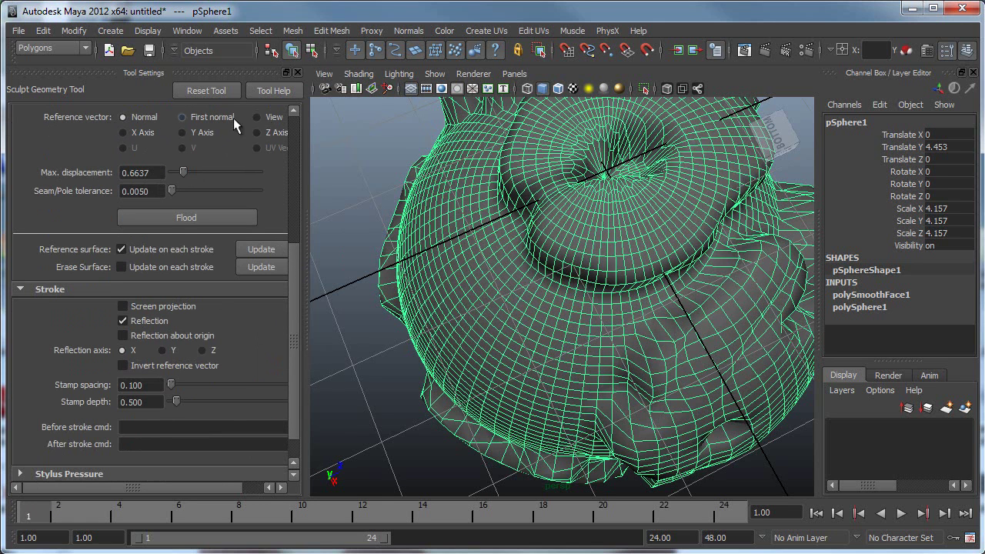
click(256, 117)
mouse_move(505, 285)
mouse_down()
mouse_move(469, 231)
mouse_move(517, 338)
mouse_up()
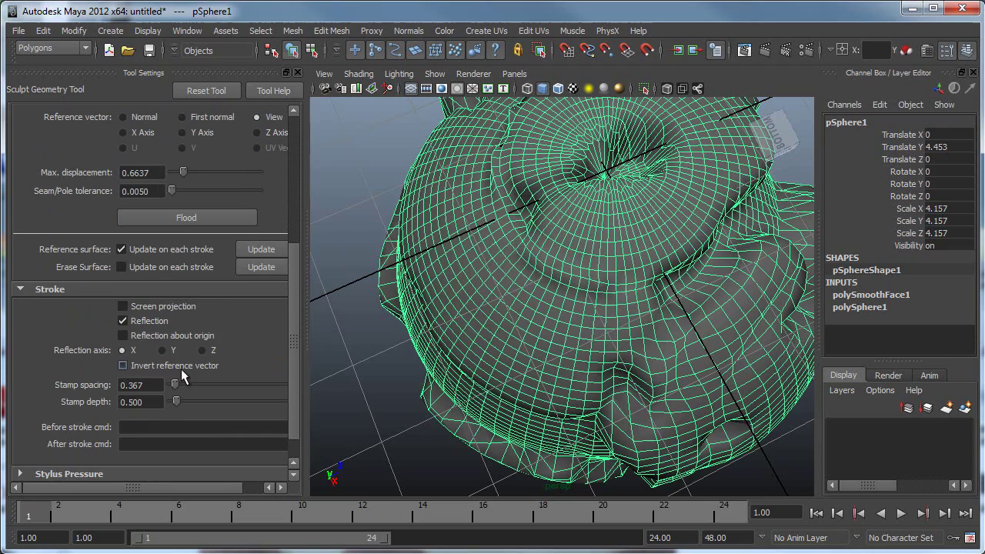
Mirror strokes across Y and sculpt dents into the left-centre and upper centre of the mesh.
click(162, 350)
mouse_move(454, 323)
mouse_down()
mouse_move(485, 254)
mouse_move(454, 184)
mouse_move(542, 302)
mouse_move(461, 370)
mouse_move(500, 400)
mouse_move(519, 395)
mouse_move(600, 248)
mouse_move(500, 248)
mouse_move(560, 336)
mouse_move(501, 187)
mouse_up()
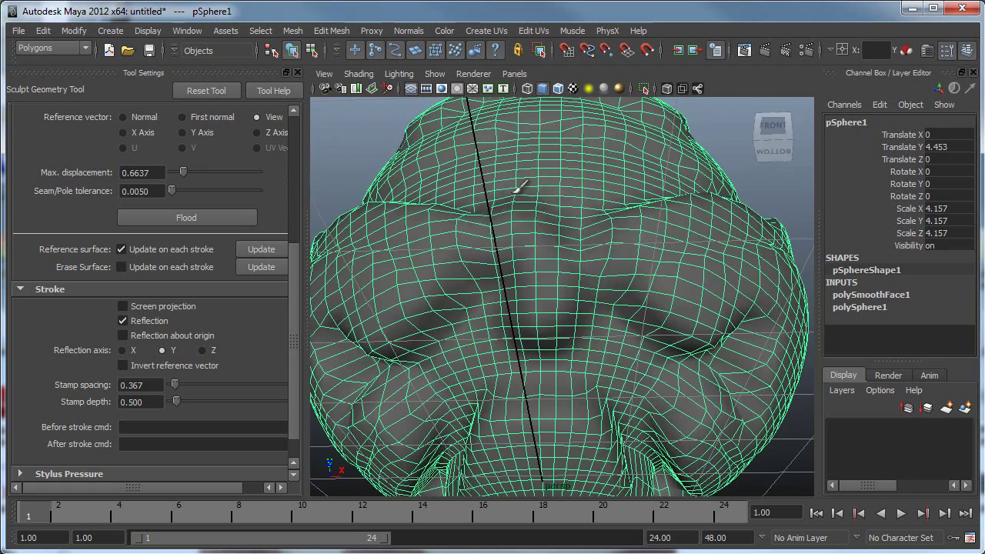
drag(618, 177, 616, 242)
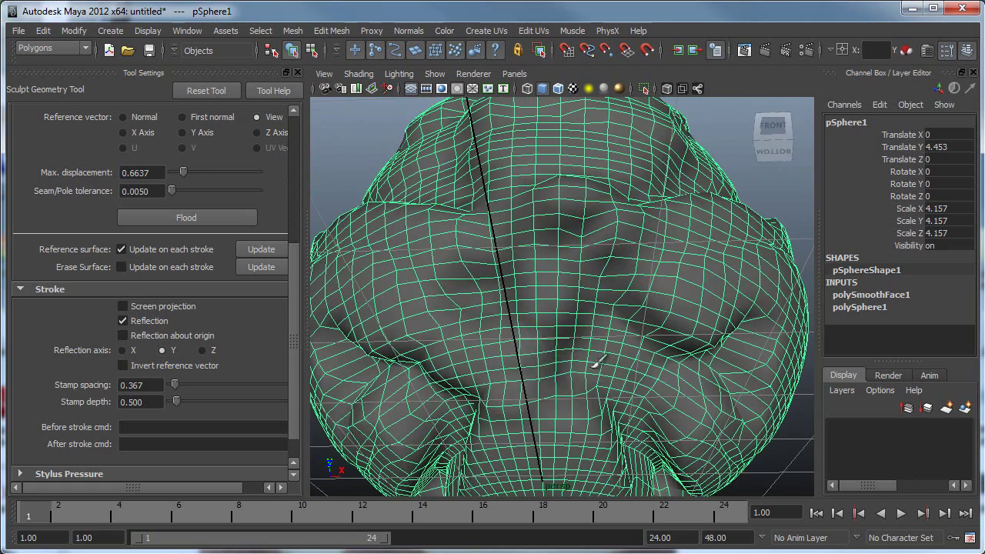
alt+right_drag(577, 389, 450, 319)
alt+drag(450, 319, 467, 329)
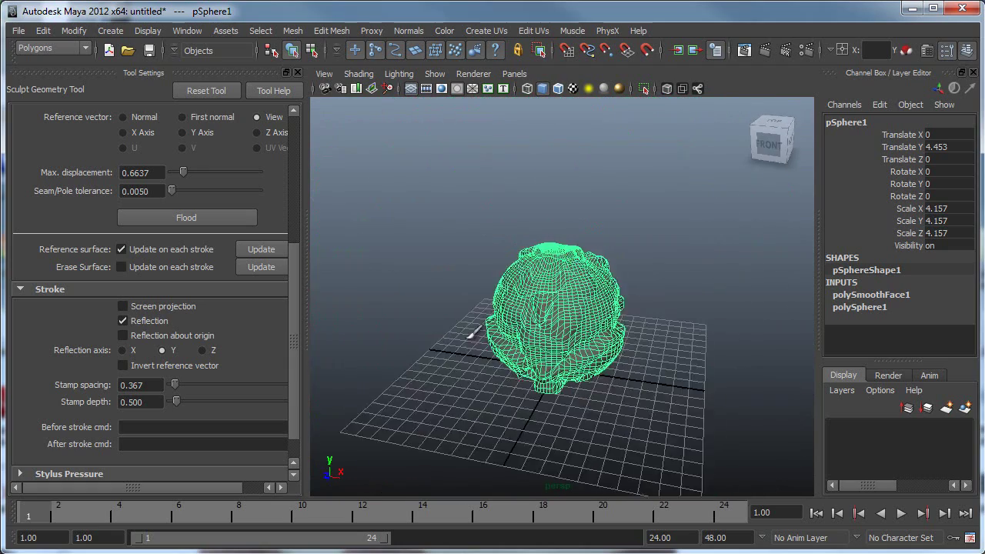
Switch the sculpt operation to Smooth at strength 1 and soften the deep crease on the sphere's front.
alt+right_drag(467, 329, 616, 337)
mouse_move(498, 306)
mouse_down()
mouse_move(466, 318)
mouse_move(593, 346)
mouse_move(590, 380)
mouse_up()
drag(287, 277, 289, 161)
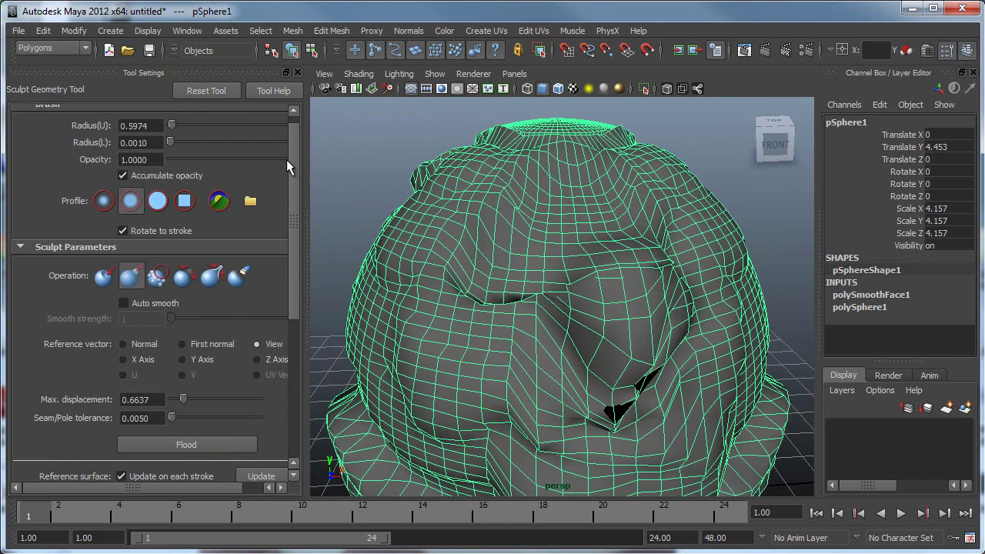
click(157, 275)
mouse_move(622, 413)
mouse_down()
mouse_move(650, 359)
mouse_move(618, 395)
mouse_move(637, 356)
mouse_move(495, 298)
mouse_move(548, 297)
mouse_move(460, 267)
mouse_move(577, 277)
mouse_move(578, 266)
mouse_move(699, 274)
mouse_up()
scroll(600, 269, down, 5)
scroll(582, 331, up, 3)
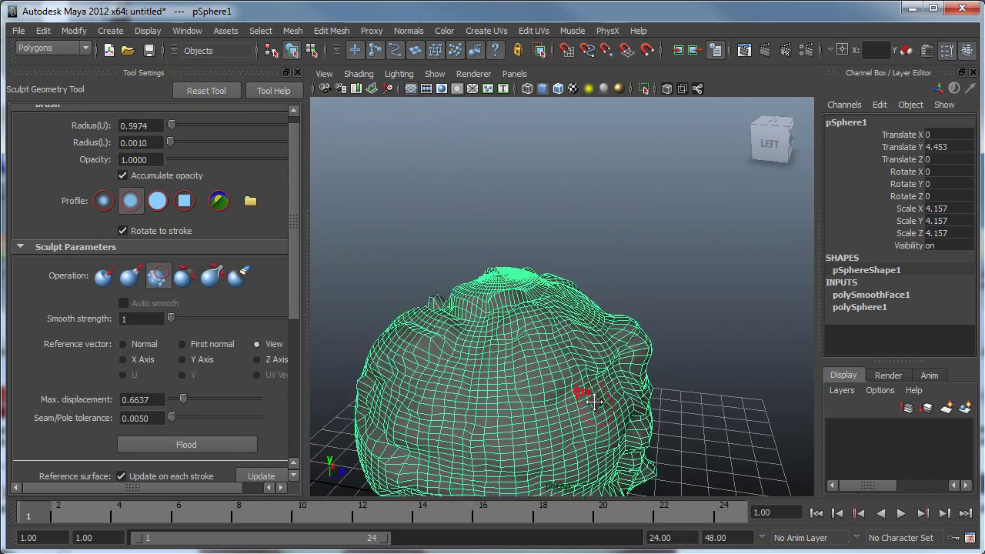
alt+drag(578, 391, 588, 250)
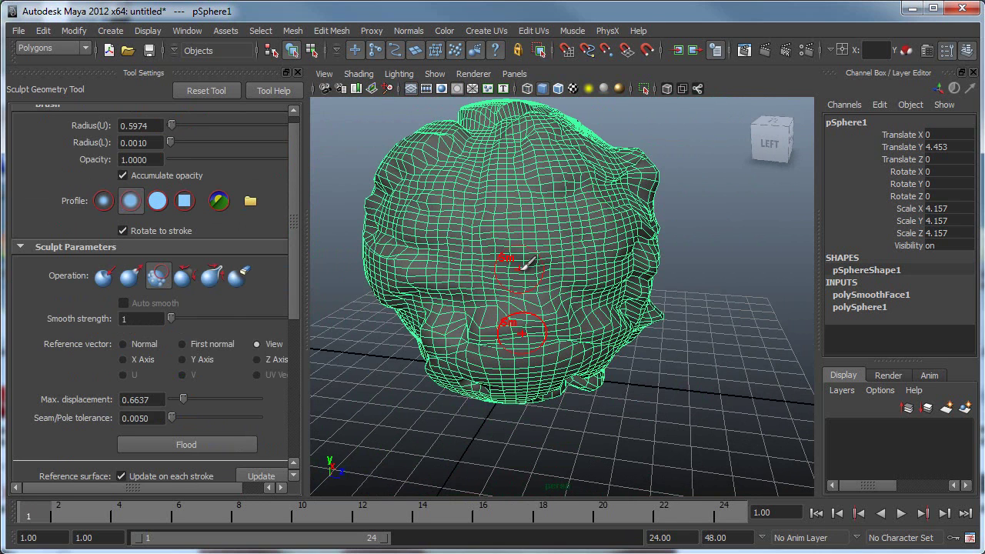
Delete the sculpted sphere and close the sculpt Tool Settings panel.
key(Delete)
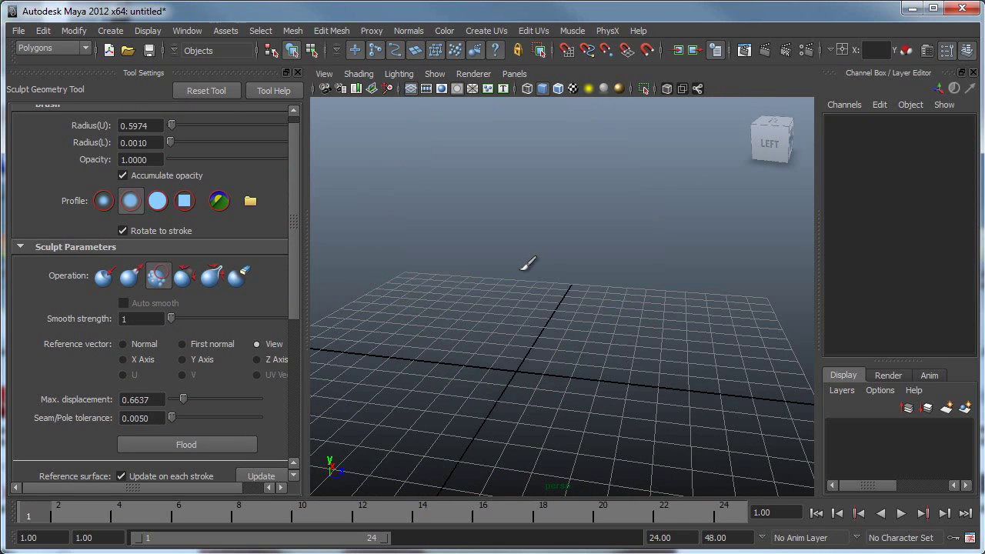
scroll(577, 280, down, 3)
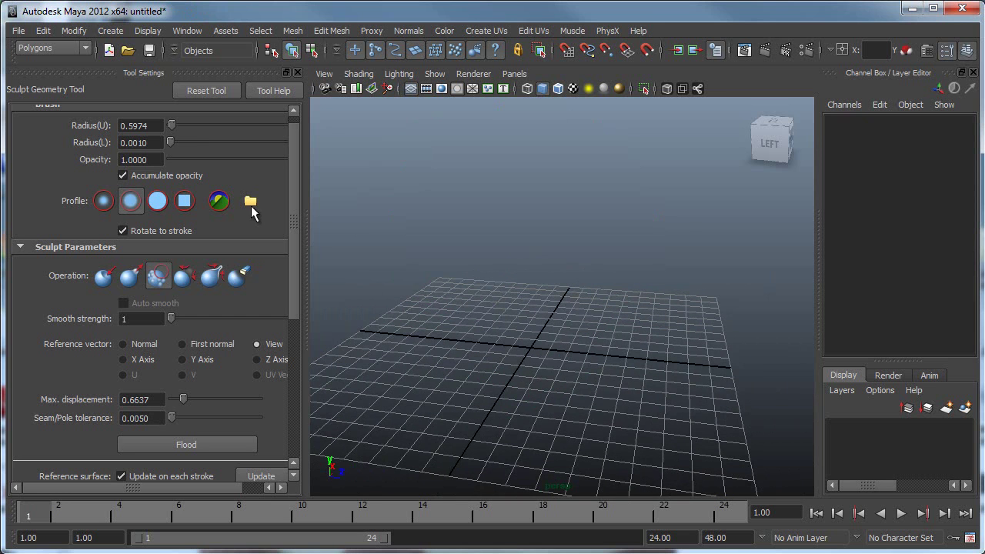
click(298, 73)
alt+drag(453, 227, 404, 251)
Create an Icosahedron from the Platonic Solids options.
click(106, 31)
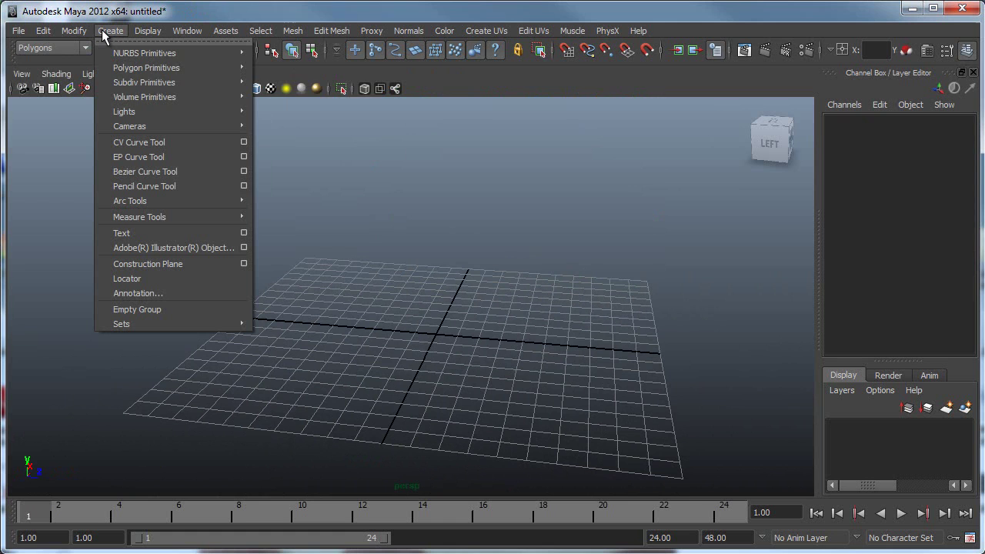
mouse_move(159, 69)
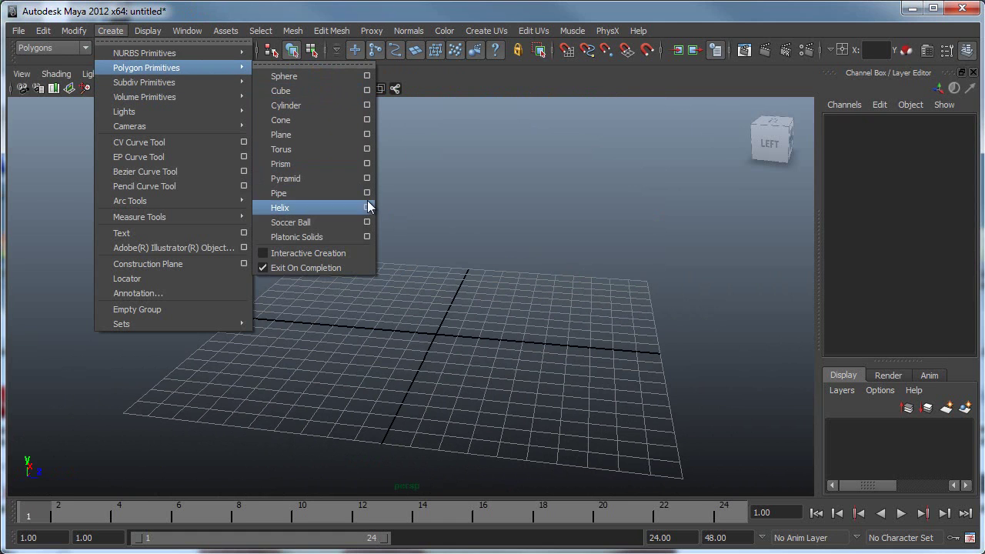
click(368, 237)
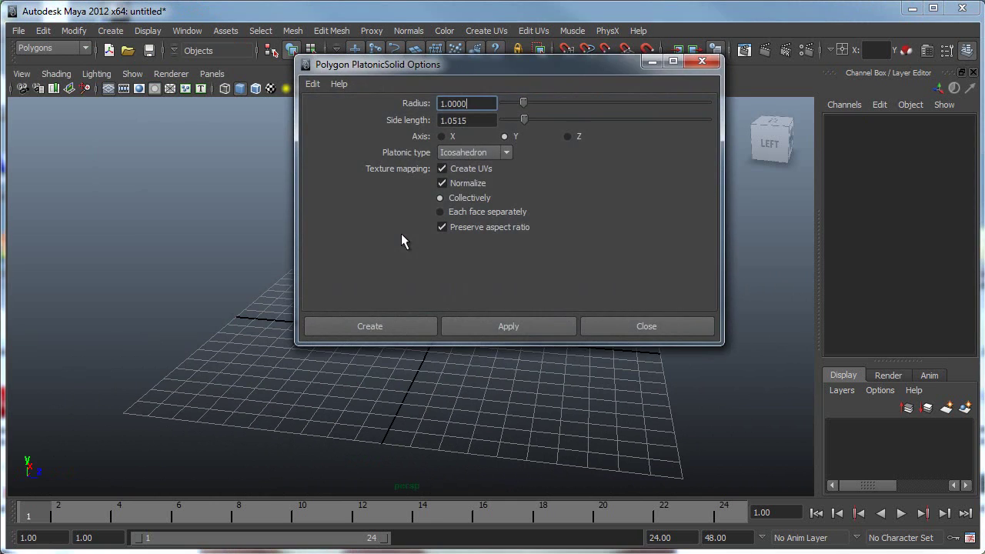
drag(509, 64, 511, 116)
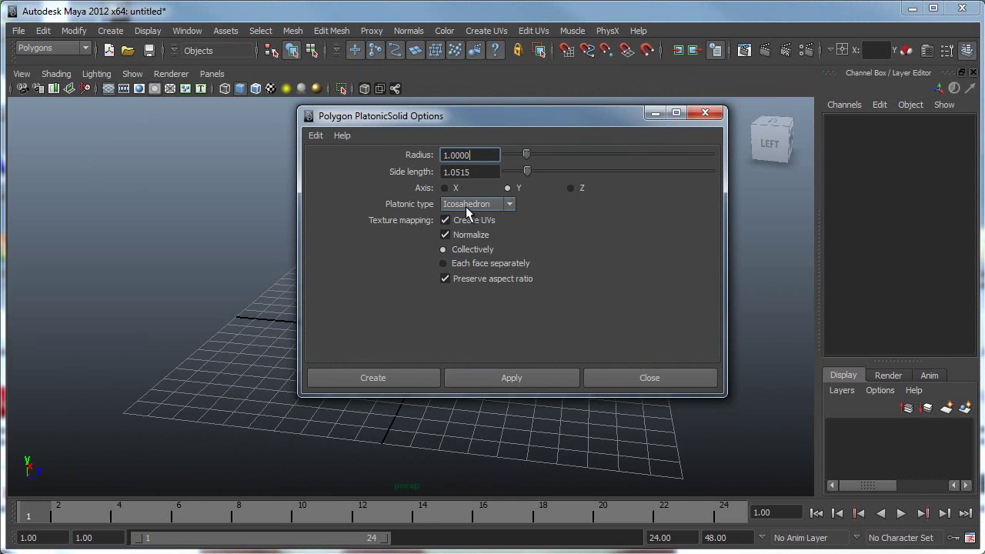
click(386, 377)
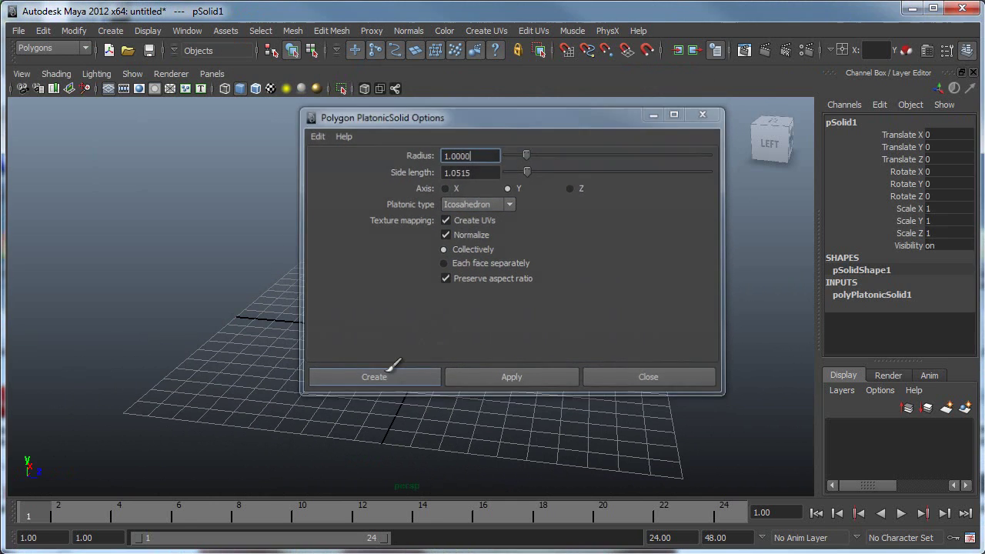
Scale the icosahedron uniformly to 2.883 and raise it to Translate Y 3.237.
alt+drag(523, 327, 521, 328)
key(w)
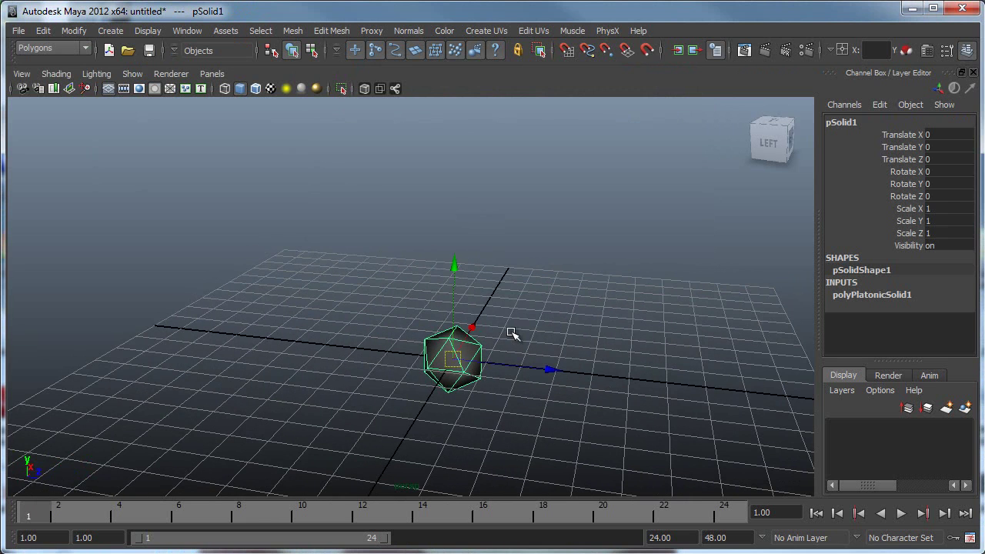
key(r)
middle_drag(513, 332, 613, 367)
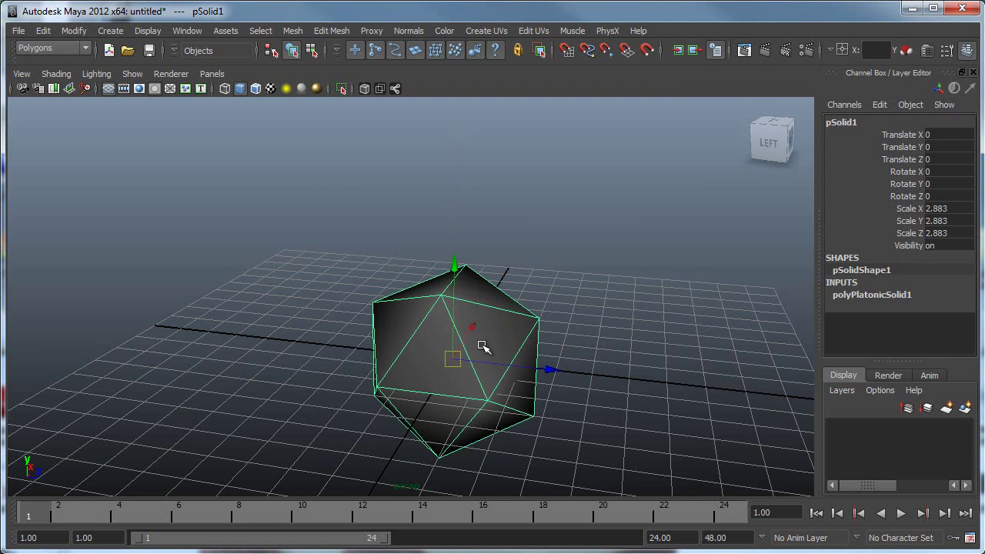
drag(452, 287, 450, 173)
alt+right_drag(591, 275, 468, 264)
alt+drag(468, 264, 446, 249)
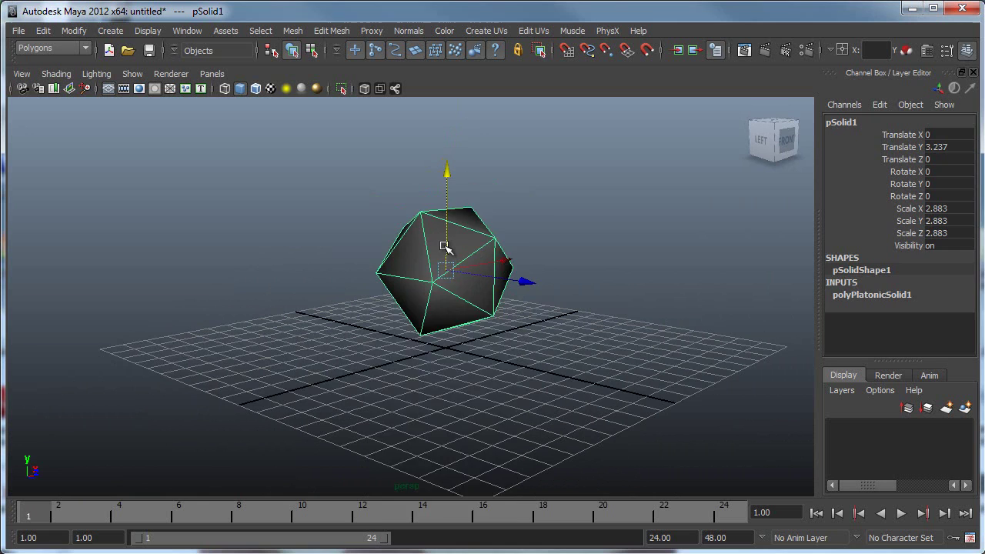
Switch the icosahedron to vertex mode and select all twelve vertices.
right_click(445, 248)
click(379, 246)
drag(374, 213, 528, 330)
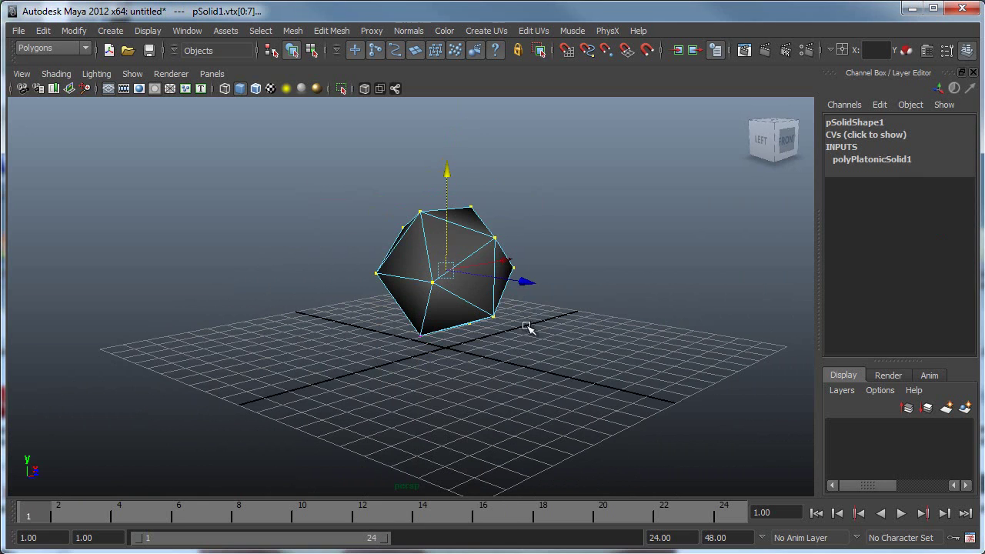
drag(323, 182, 587, 374)
alt+drag(520, 285, 367, 303)
Extrude the selected vertices into star spikes with Edit Mesh > Extrude, then return to object mode.
click(331, 31)
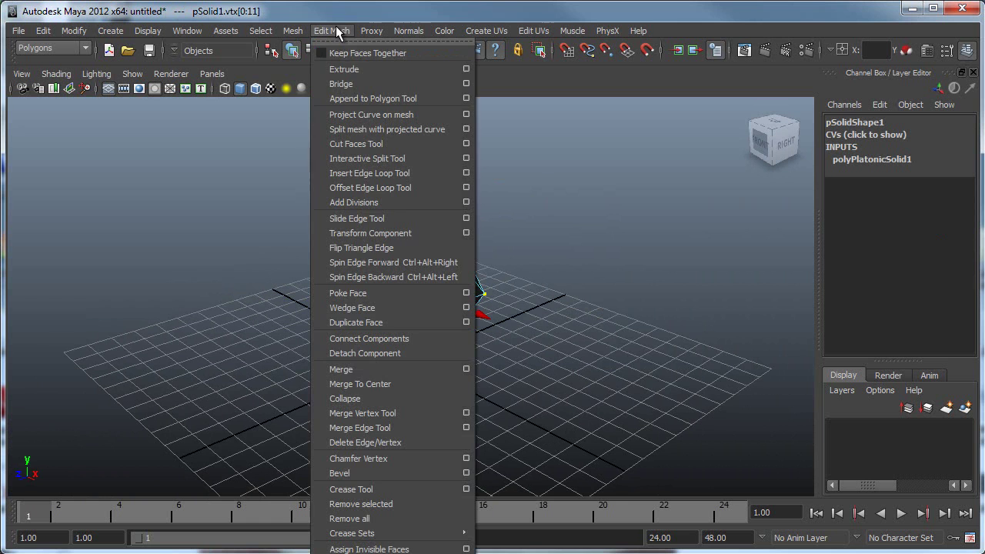
click(372, 69)
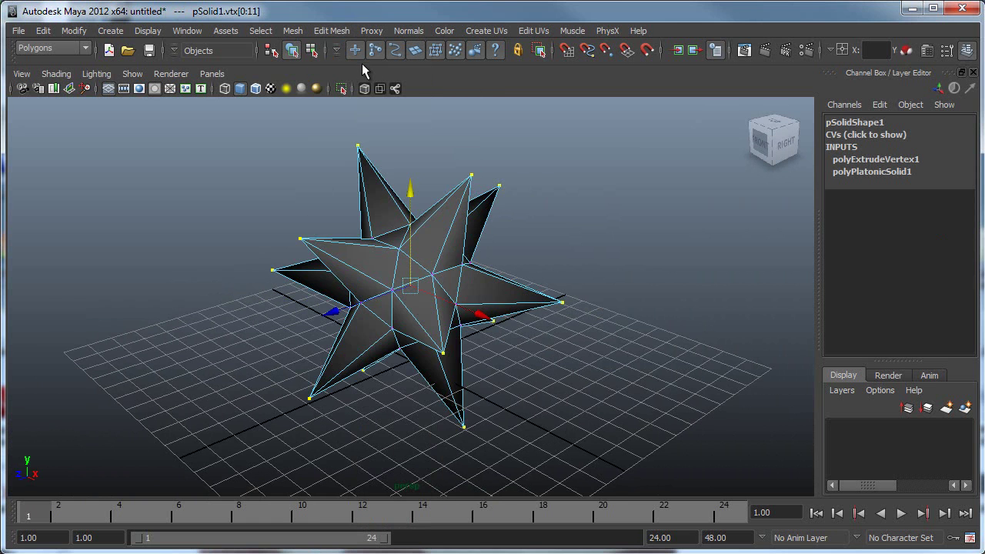
alt+drag(541, 263, 548, 241)
key(F8)
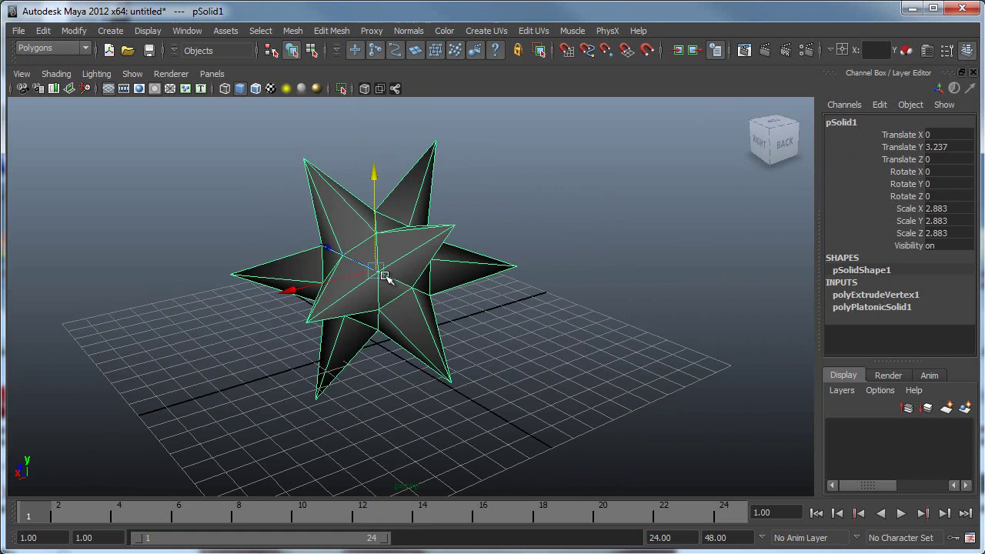
alt+drag(373, 196, 398, 192)
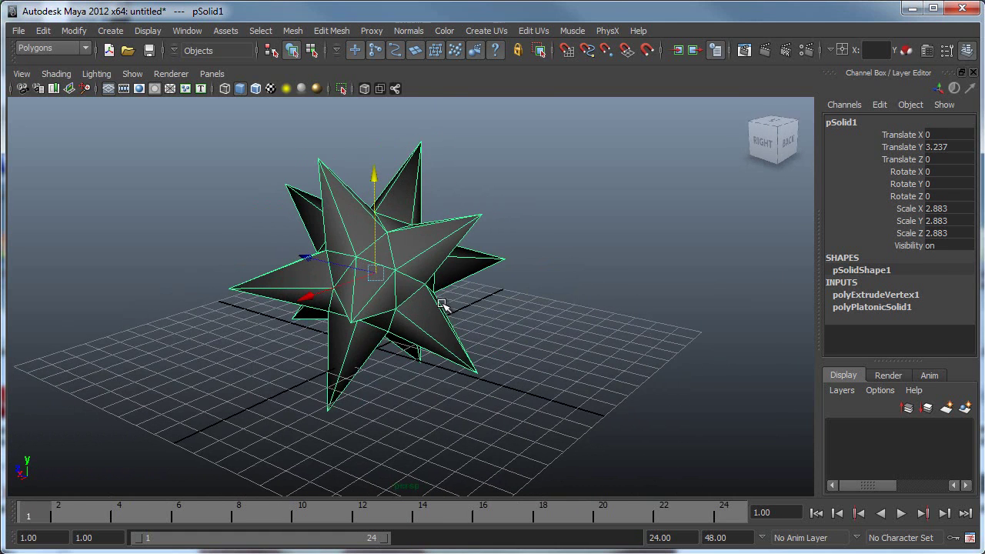